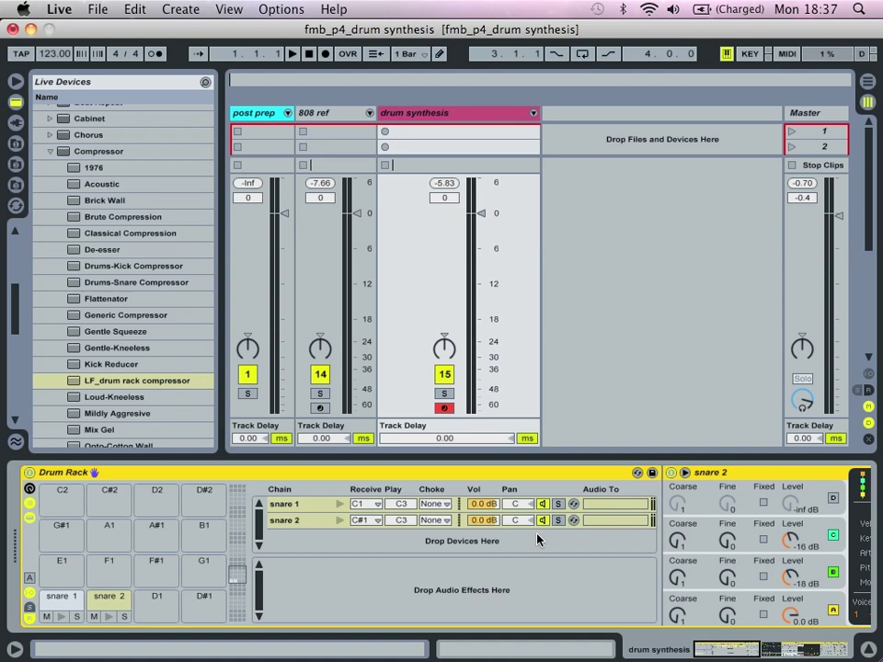
Add the LF_drum rack compressor preset after the Drum Rack on the drum synthesis track.
scroll(537, 535, "right", 10)
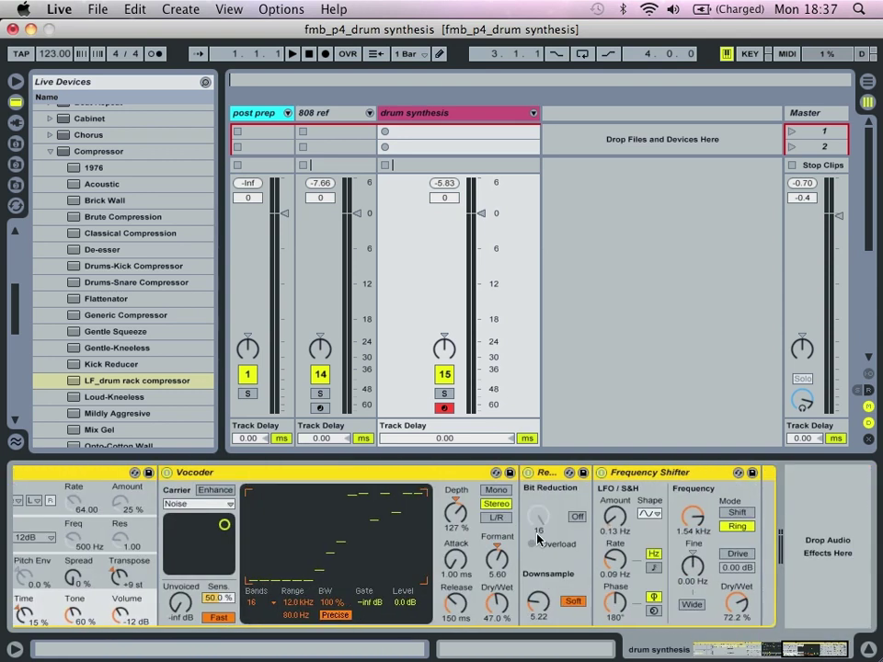
left_click_drag(89, 388, 818, 542)
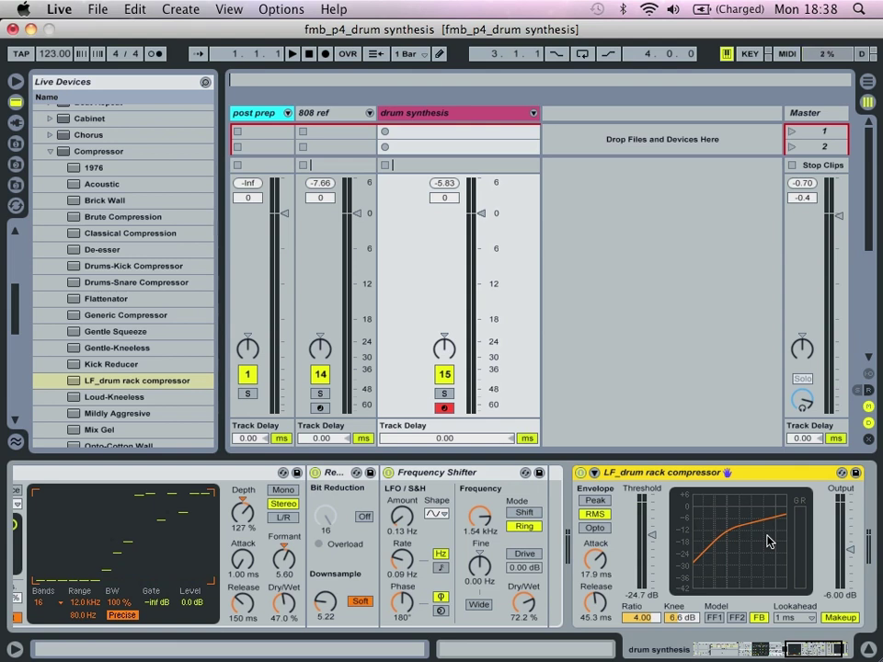
scroll(768, 542, "left", 5)
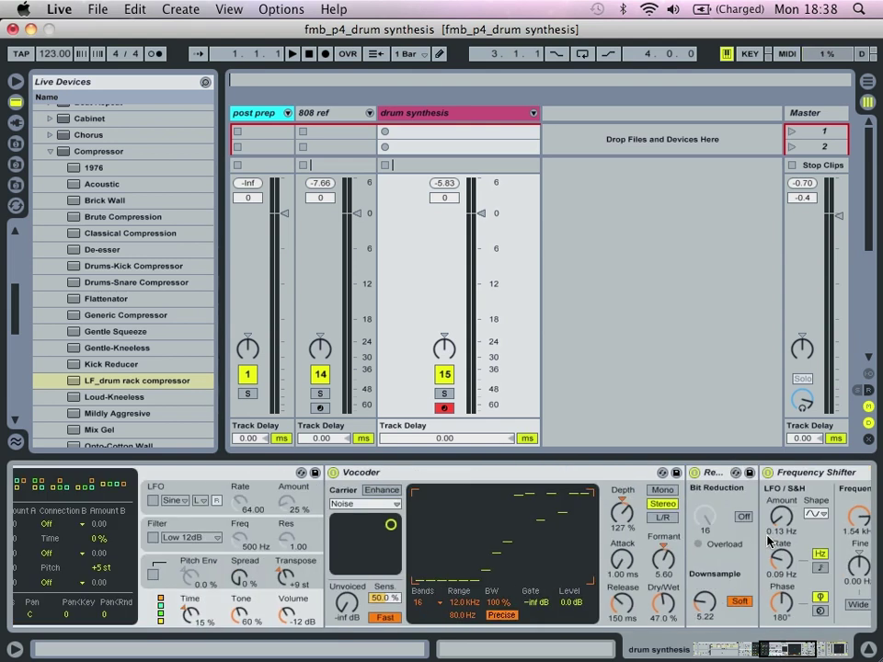
scroll(768, 542, "left", 5)
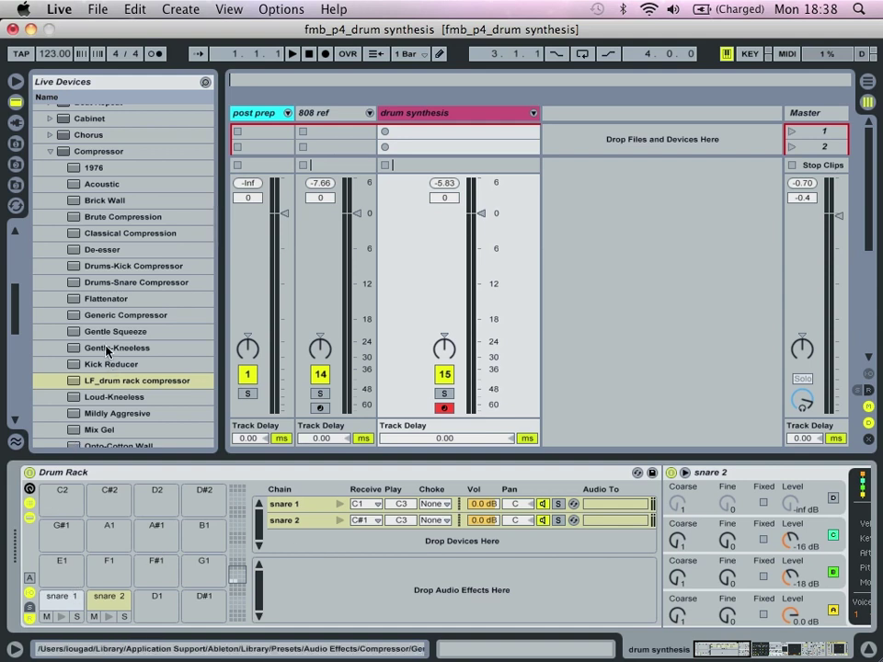
Collapse the Compressor presets and add EQ Eight as a return chain in the Drum Rack.
scroll(92, 304, "up", 5)
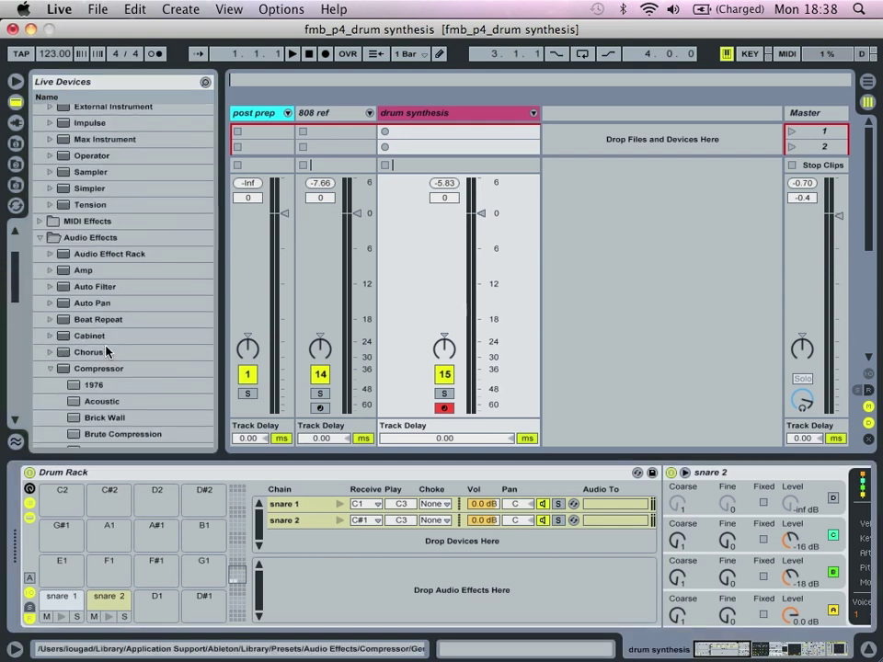
left_click(48, 368)
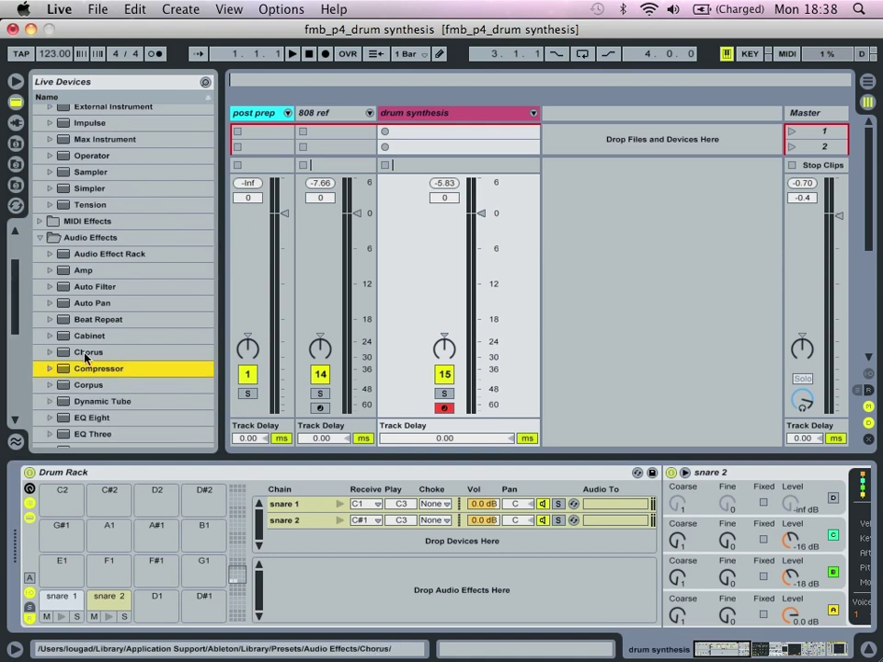
scroll(83, 353, "down", 3)
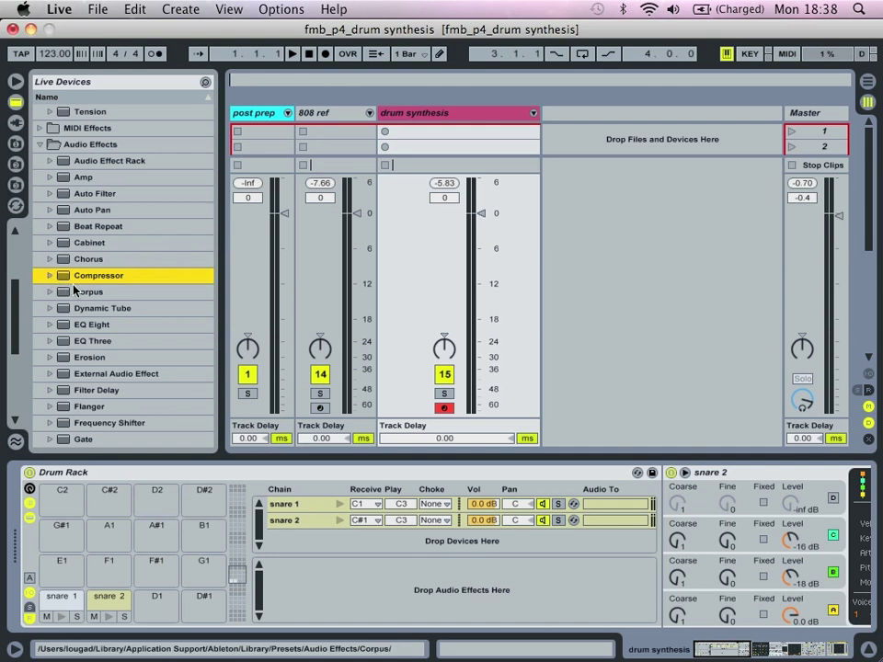
scroll(73, 290, "down", 5)
scroll(74, 289, "down", 2)
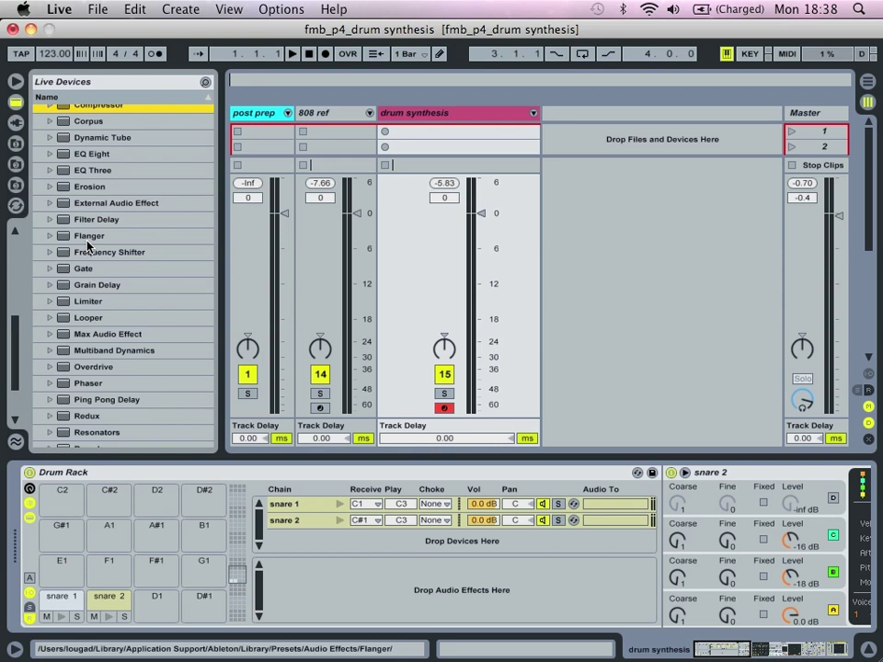
left_click(93, 156)
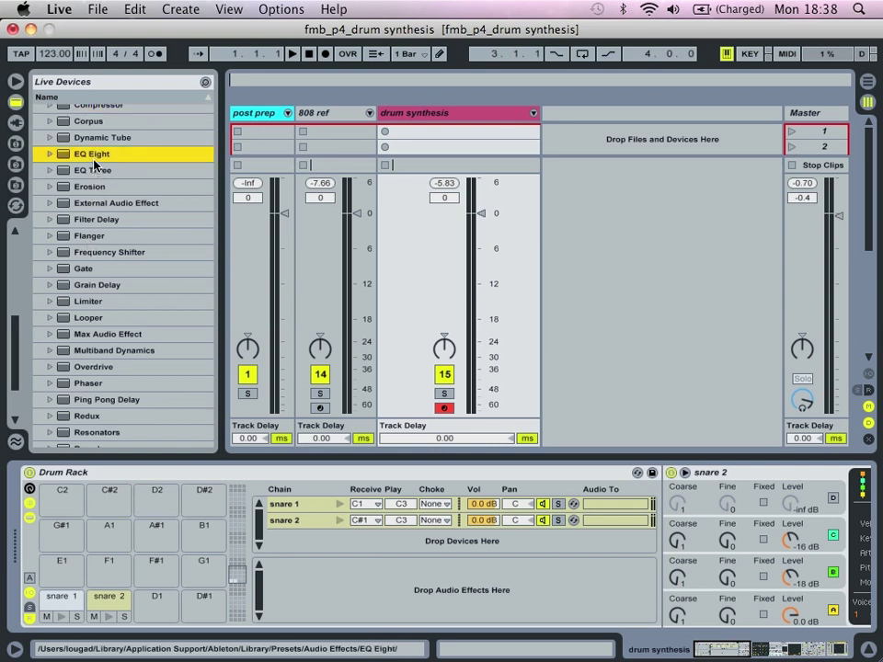
left_click_drag(261, 523, 292, 610)
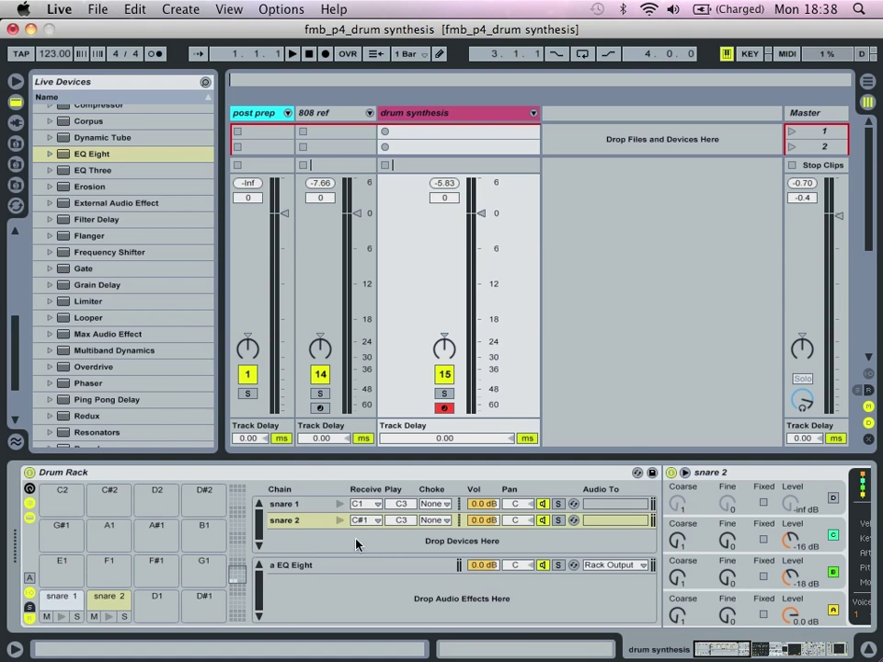
Show the return chain's EQ Eight and disable its bands 2, 3 and 4.
left_click(349, 563)
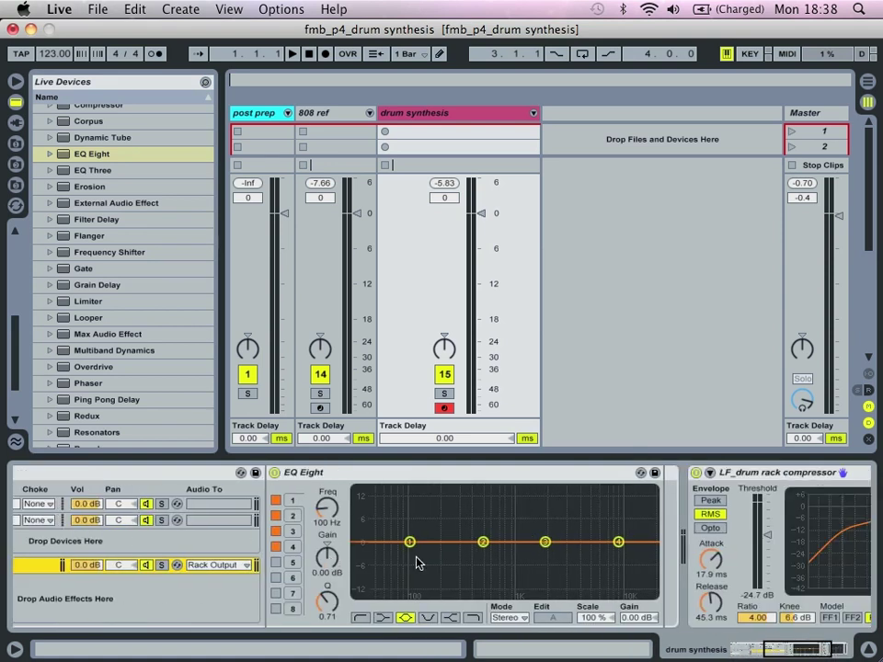
left_click(275, 516)
left_click(275, 532)
left_click(275, 547)
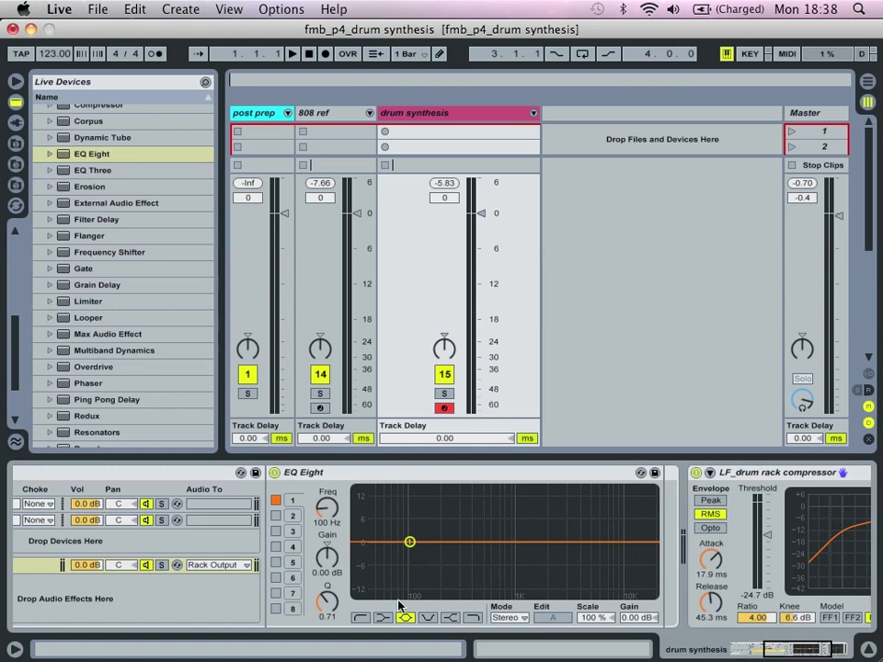
Set EQ Eight's band 1 to a frequency of 1 kHz, gain of -15 dB and Q of 0.37.
left_click(322, 525)
type("1k")
key("Return")
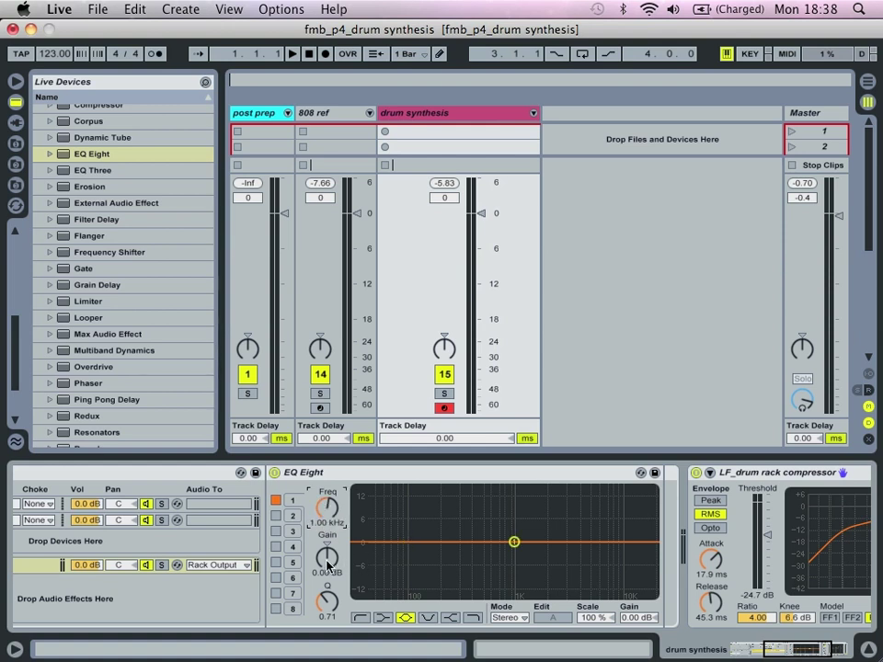
left_click_drag(327, 555, 329, 605)
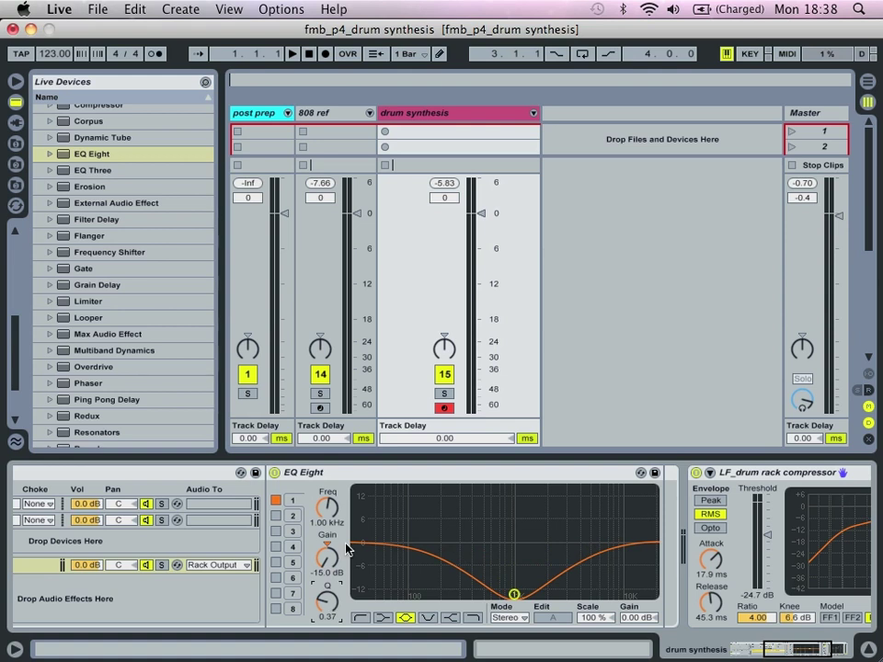
Load the Brute Compression preset after EQ Eight in the Drum Rack's return chain.
scroll(403, 571, "left", 3)
scroll(403, 571, "right", 5)
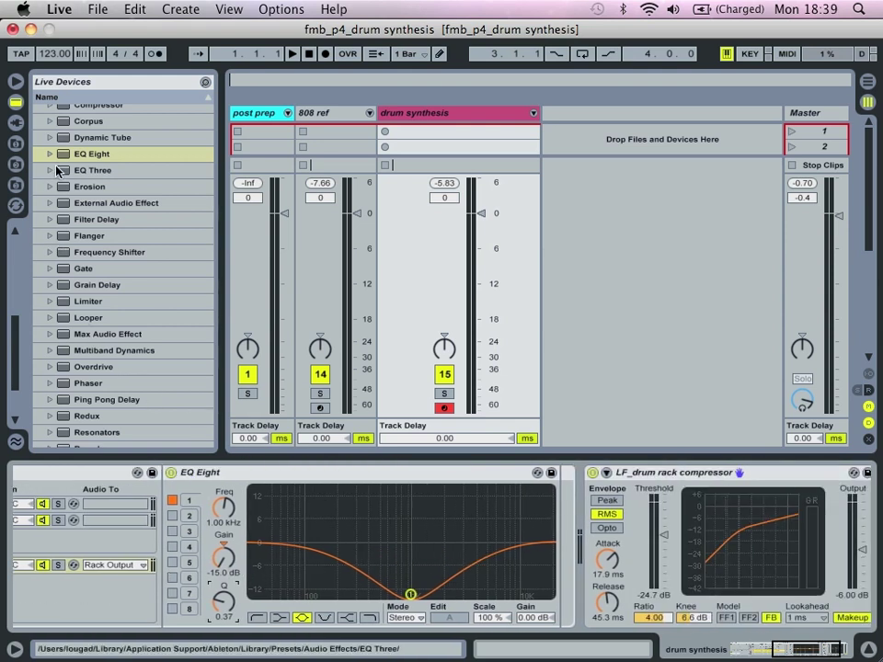
scroll(46, 105, "up", 3)
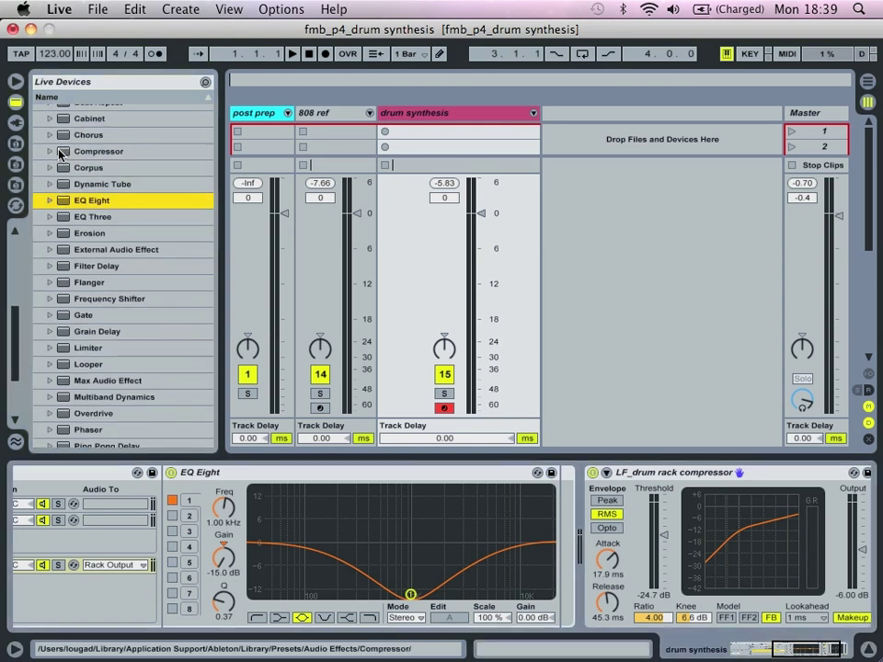
left_click(49, 151)
scroll(99, 181, "down", 3)
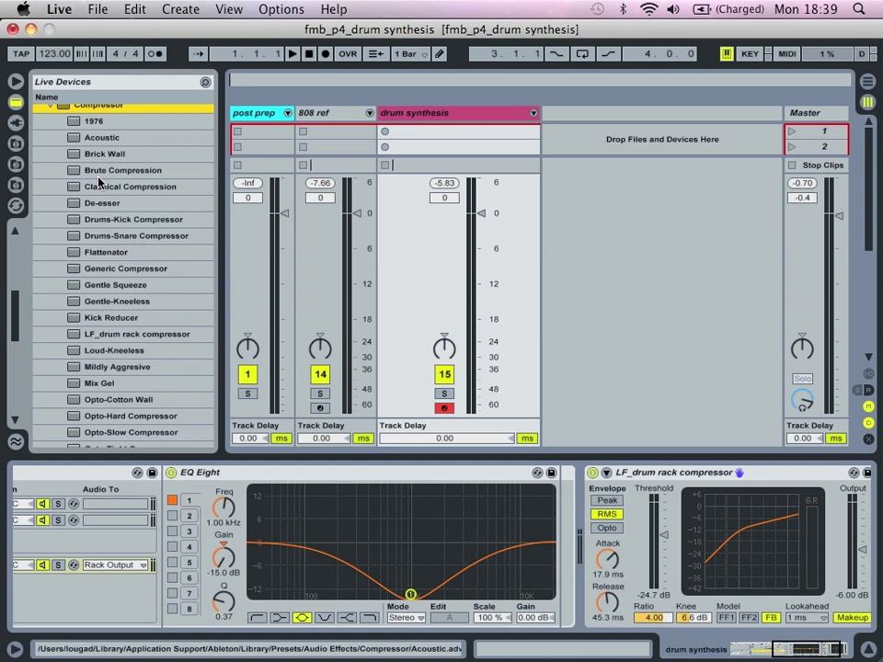
left_click(100, 175)
left_click_drag(99, 178, 612, 521)
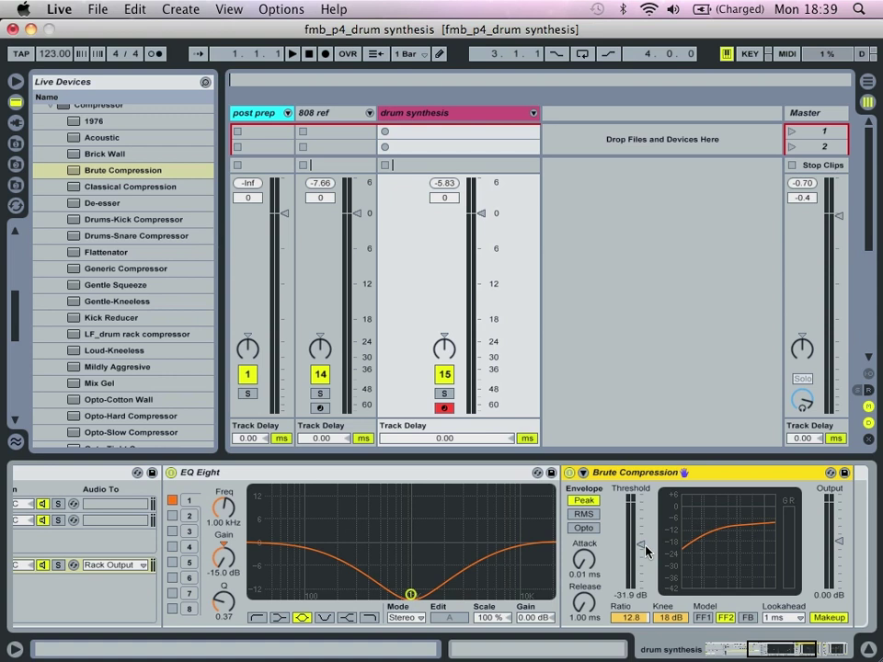
Replace the Brute Compression device after EQ Eight with the default Compressor.
scroll(92, 184, "up", 3)
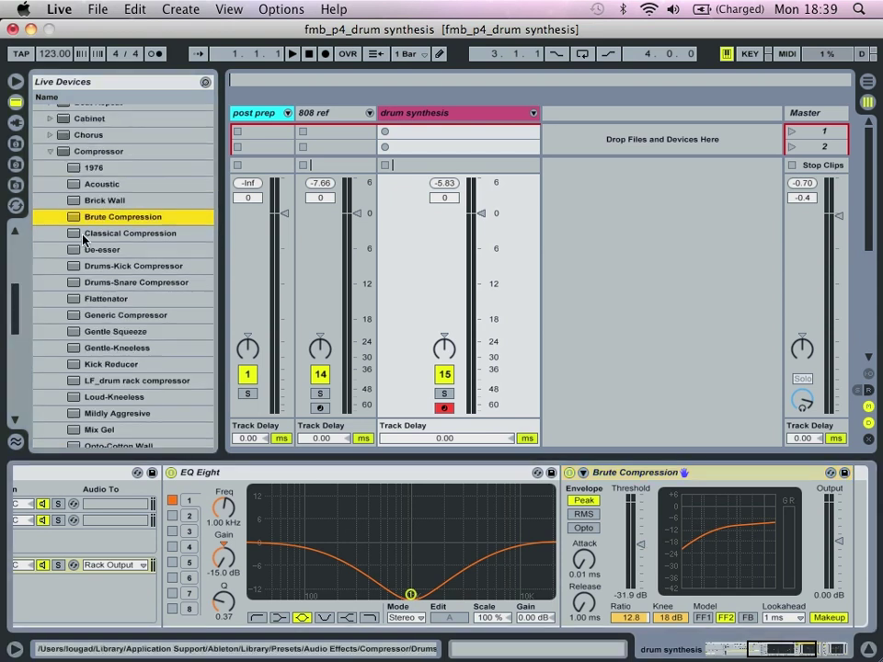
left_click(96, 150)
left_click_drag(95, 150, 607, 531)
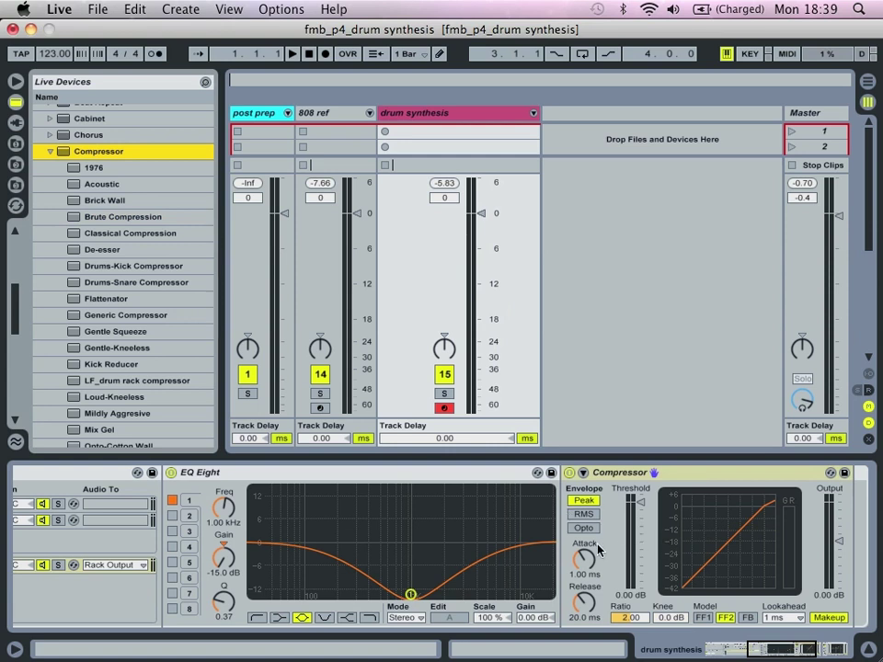
Set the return chain Compressor's attack to 0.01 ms, release to 172 ms, ratio to 4.00 and threshold to -43.7 dB.
left_click_drag(592, 558, 589, 563)
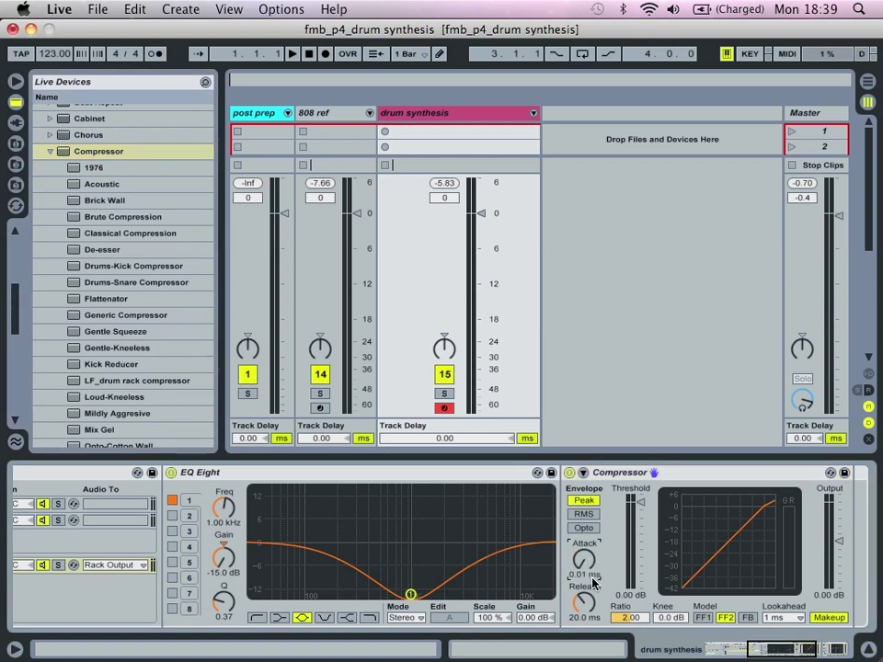
left_click_drag(580, 603, 580, 569)
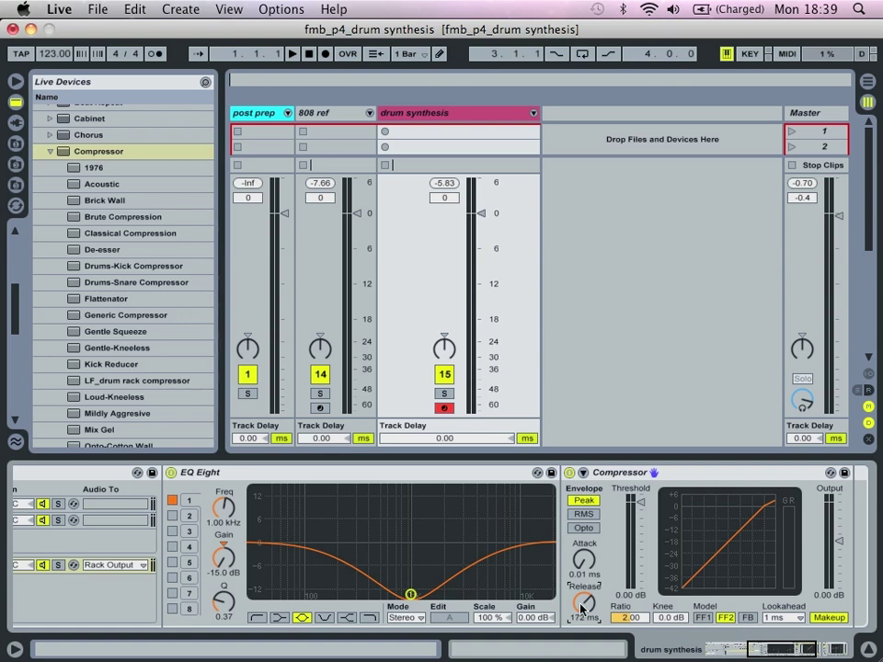
left_click(639, 619)
left_click_drag(641, 624, 641, 605)
left_click_drag(639, 499, 641, 564)
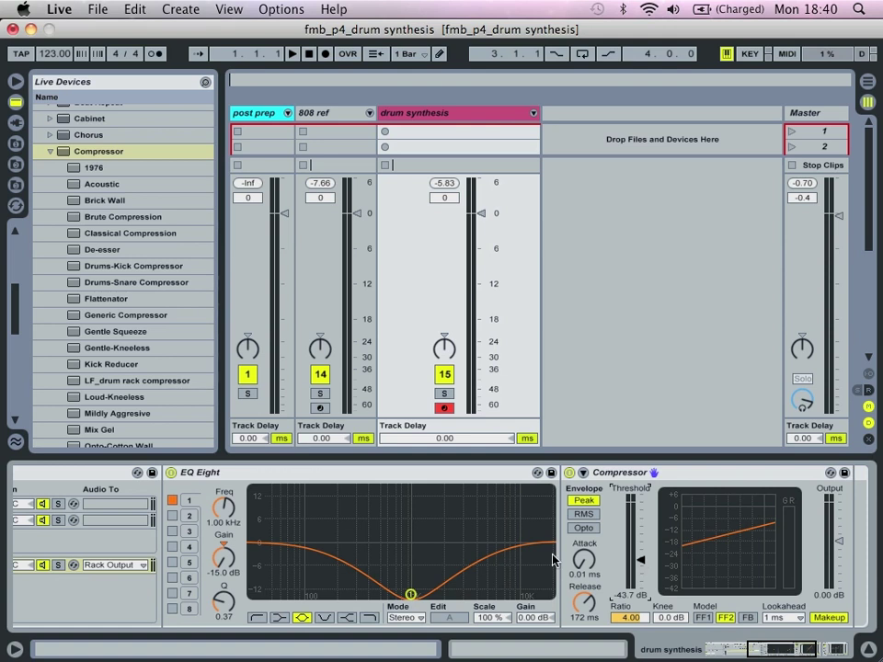
Show the Drum Rack's send levels and set snare 1's Send-a to -1.6 dB.
scroll(529, 555, "left", 5)
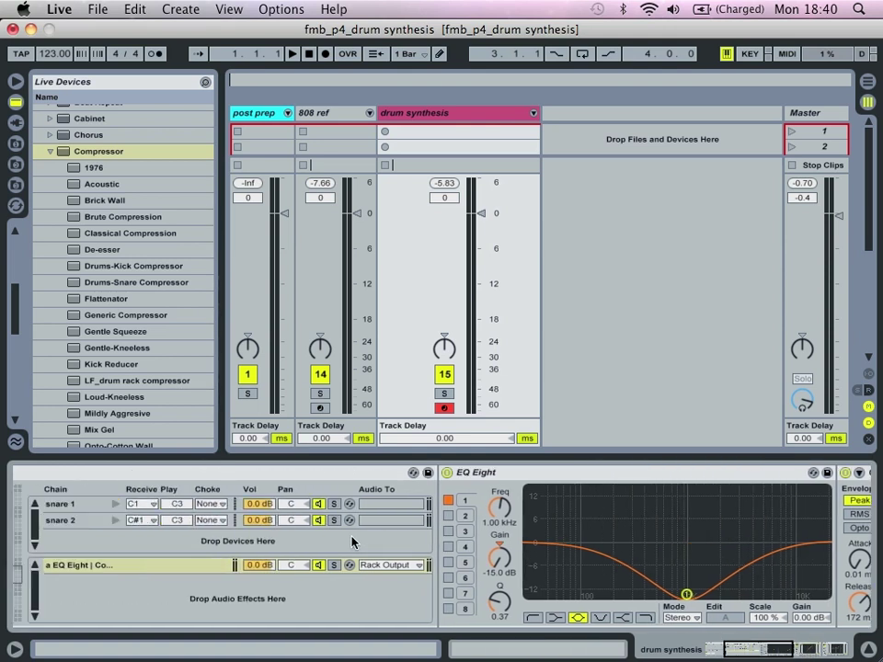
scroll(352, 543, "left", 5)
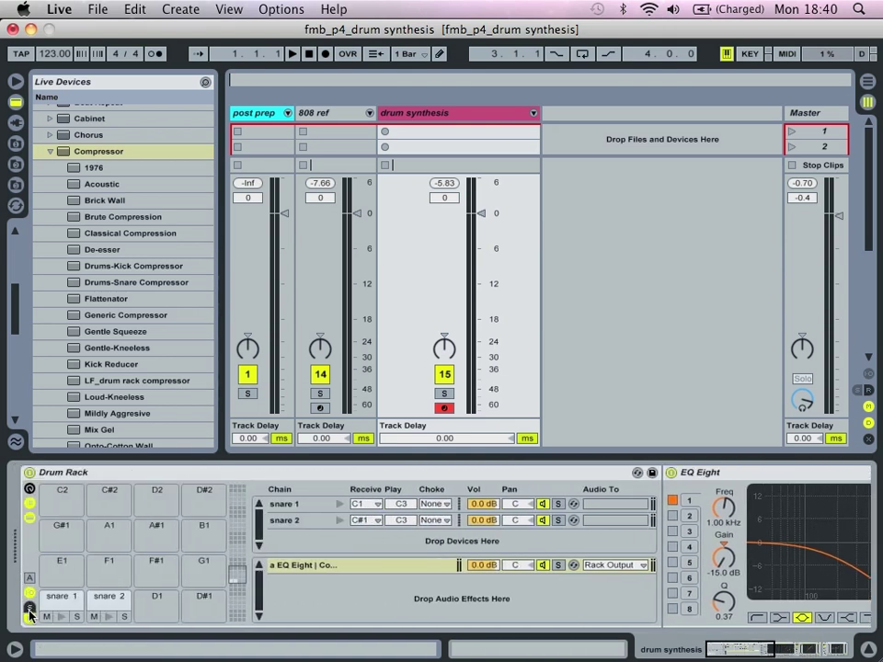
left_click(28, 609)
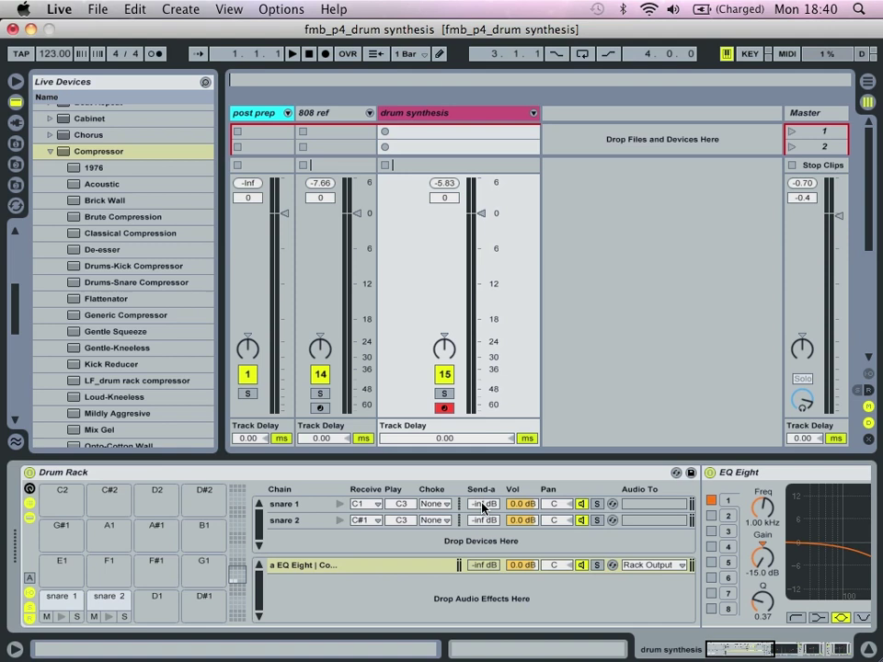
left_click_drag(482, 506, 482, 441)
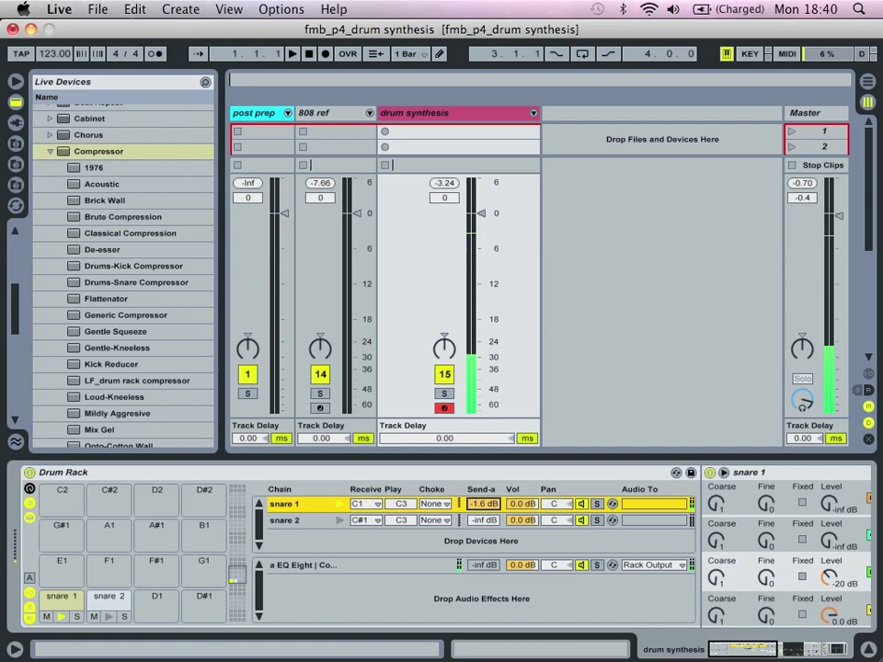
Check the compressor's activity in the EQ Eight return chain and solo that chain.
left_click(409, 567)
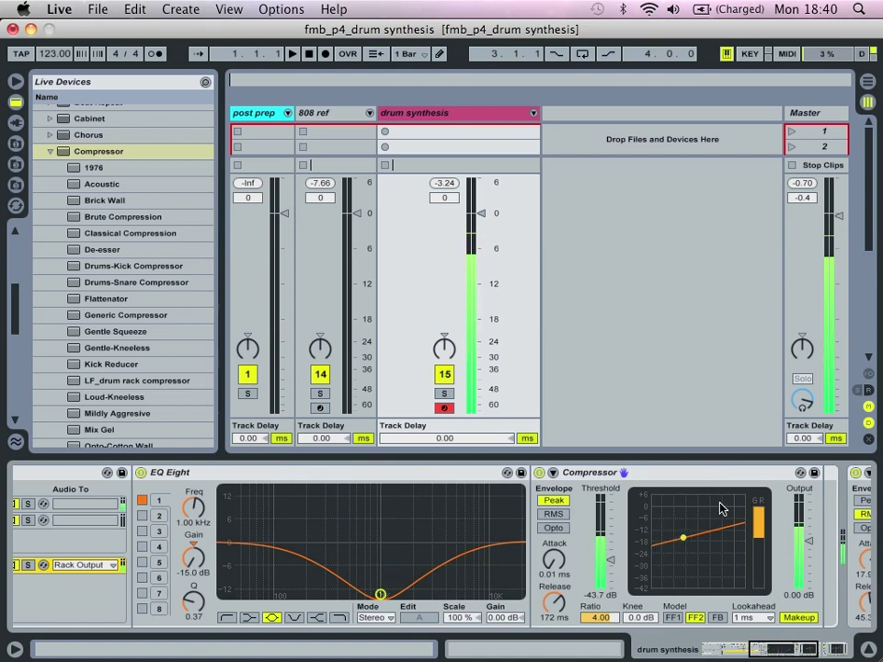
scroll(741, 544, "left", 10)
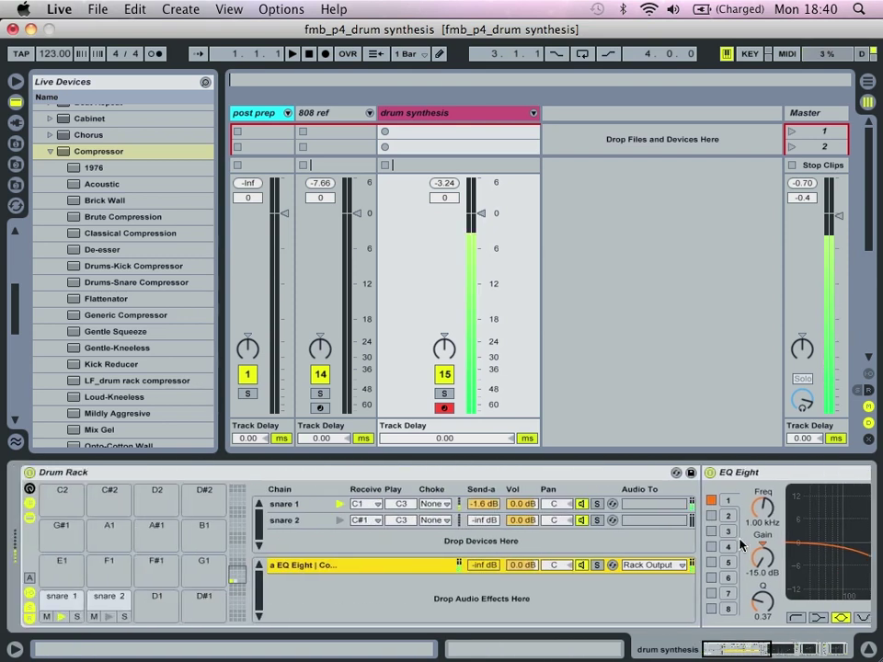
left_click(595, 565)
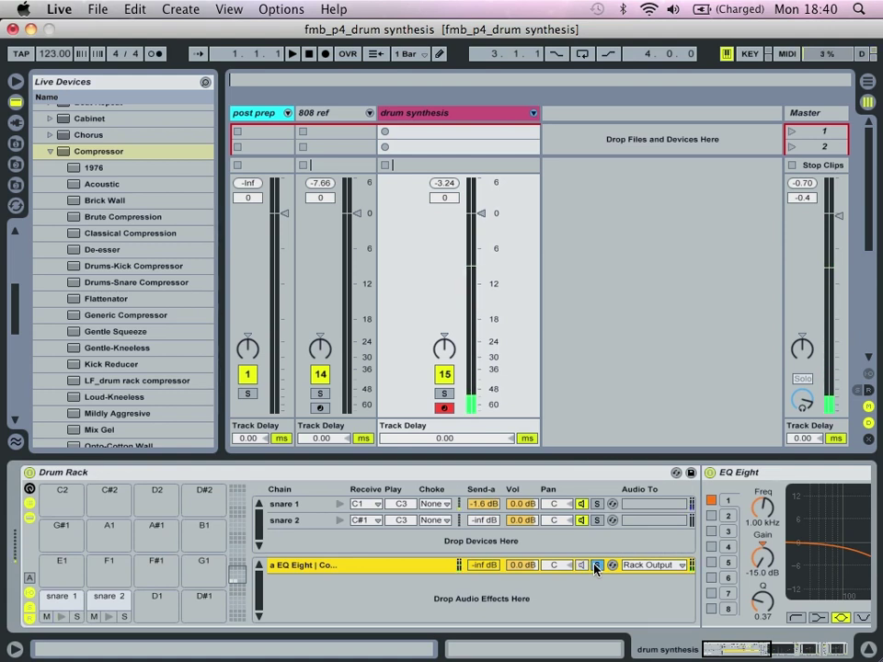
Bypass the return chain's EQ Eight and re-enable it to compare the soloed sound.
scroll(595, 567, "right", 3)
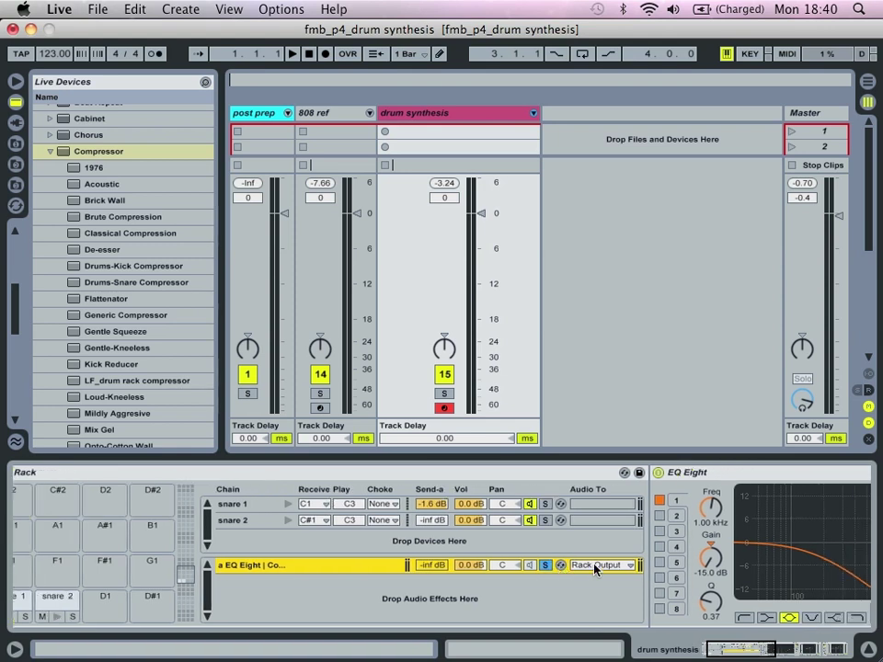
scroll(595, 568, "right", 3)
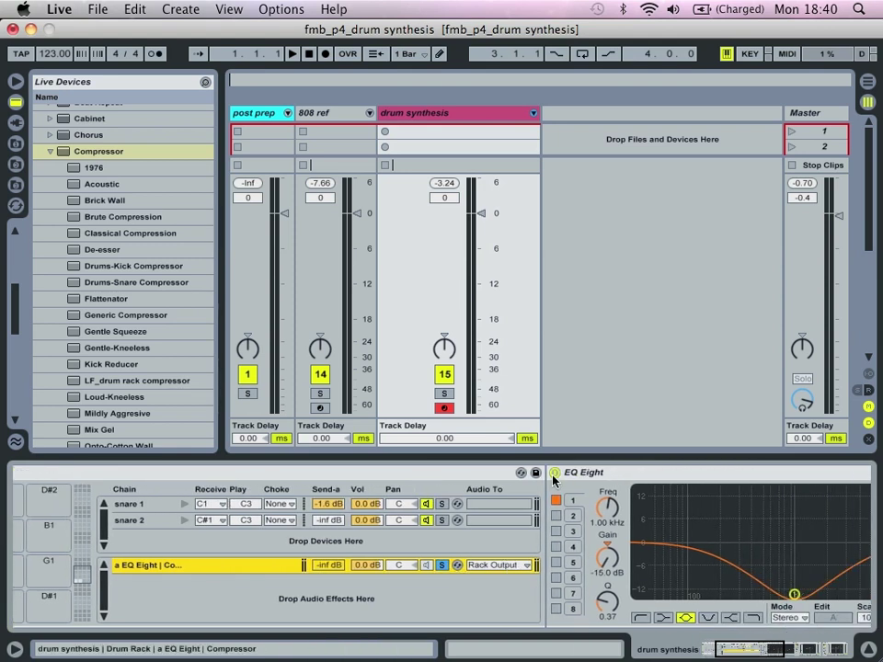
scroll(588, 504, "right", 5)
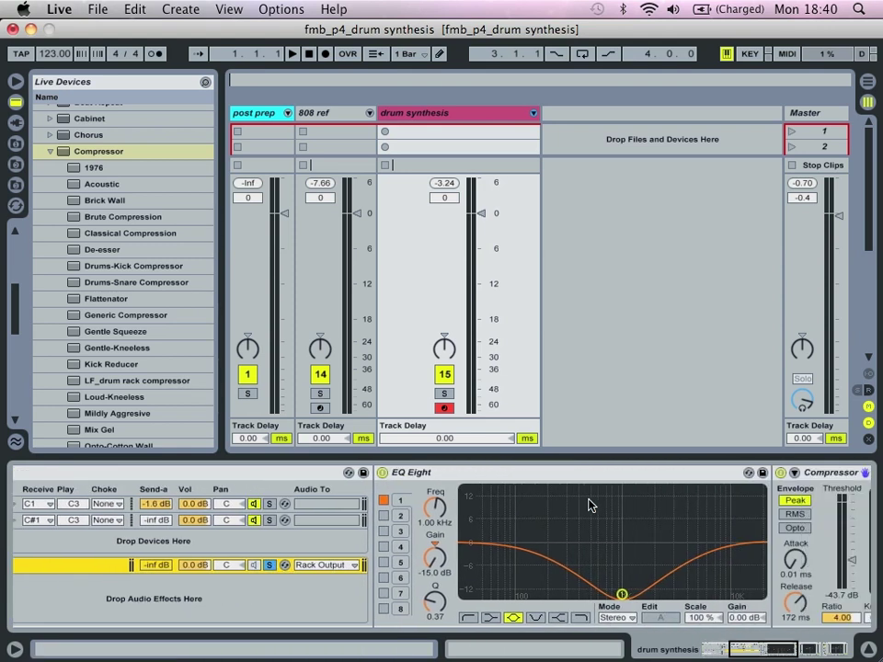
left_click(382, 472)
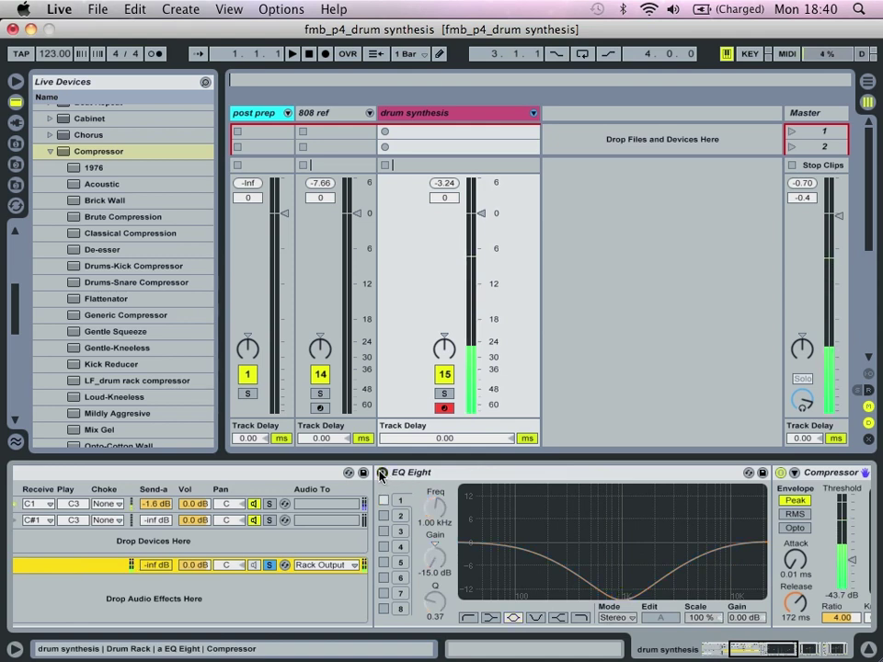
left_click(381, 473)
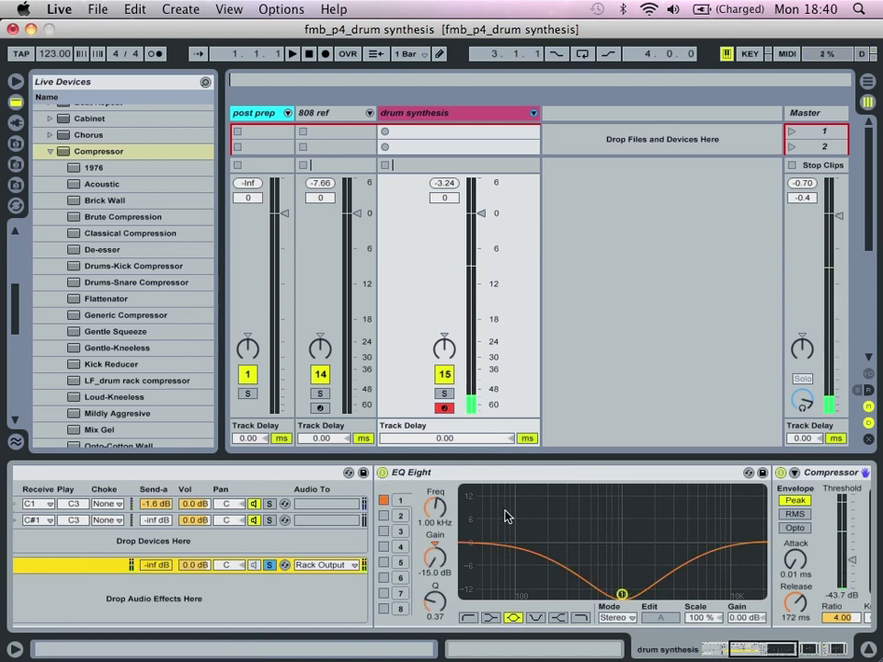
Bypass the return chain's Compressor and re-enable it to compare the soloed sound.
scroll(505, 517, "right", 10)
left_click(471, 473)
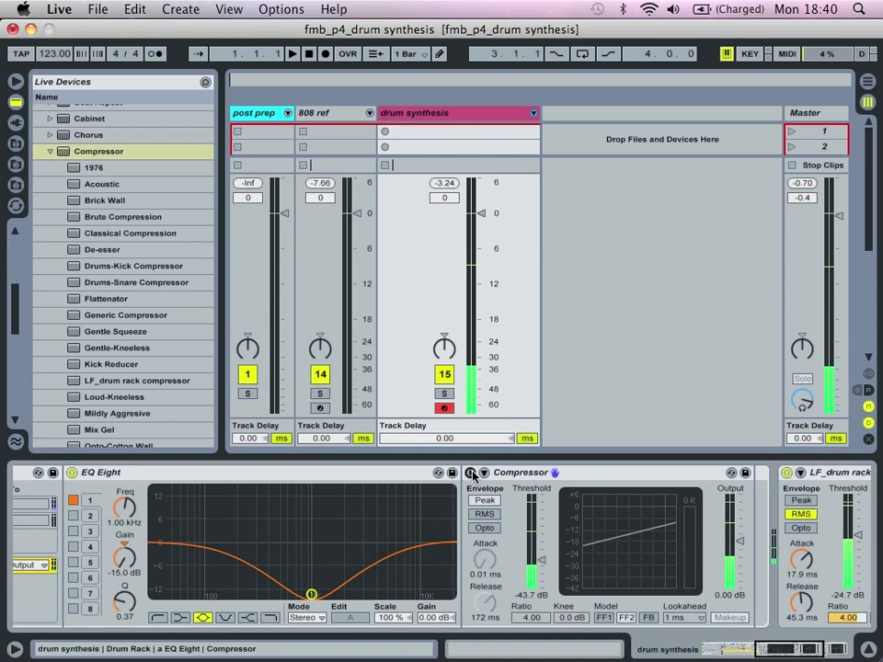
left_click(471, 472)
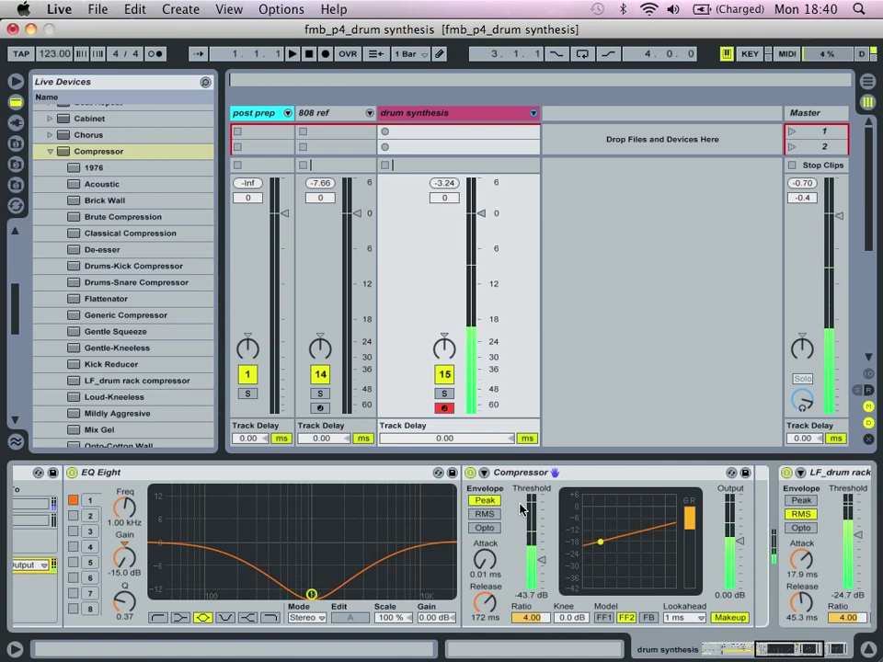
Unsolo the return chain and set snare 1's Send-a to -17.0 dB.
scroll(522, 509, "left", 5)
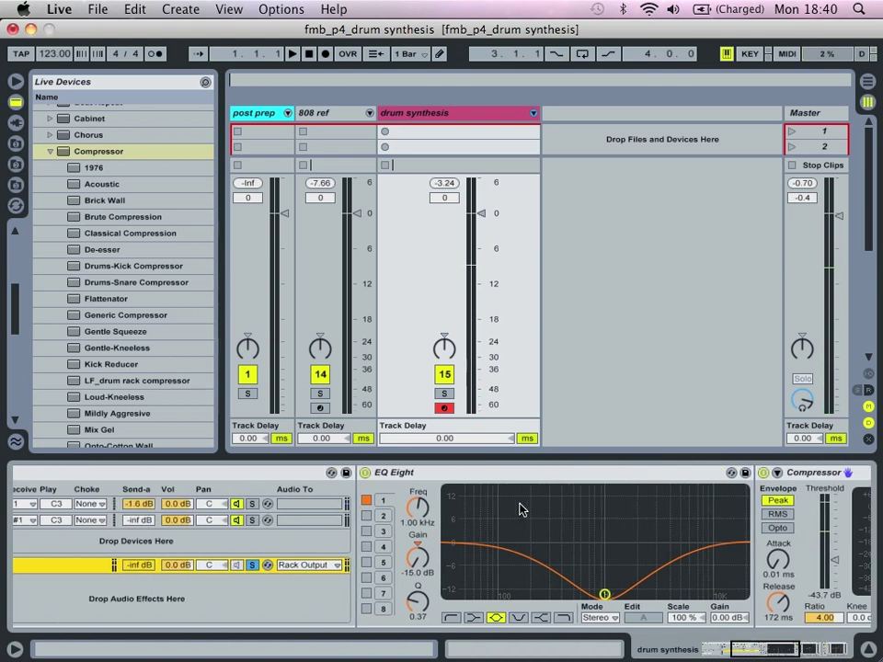
left_click(252, 565)
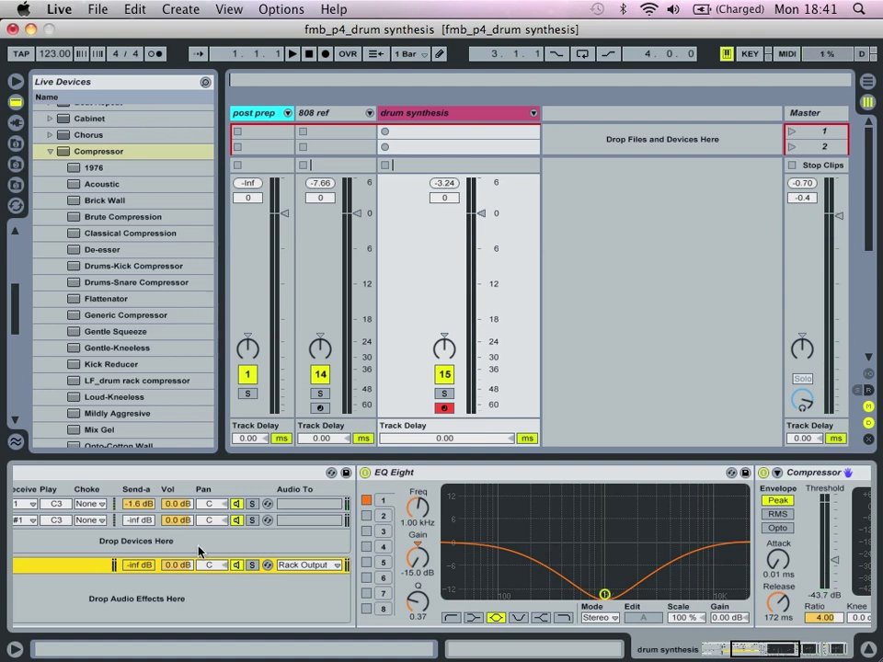
left_click_drag(138, 504, 138, 531)
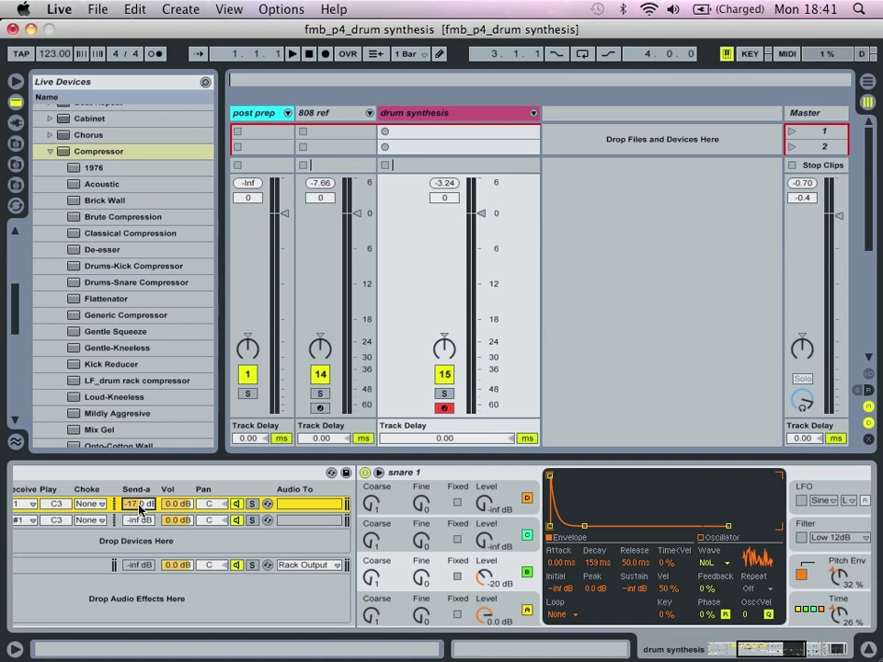
Rename the EQ Eight and Compressor return chain as "new york compressor".
scroll(191, 533, "left", 5)
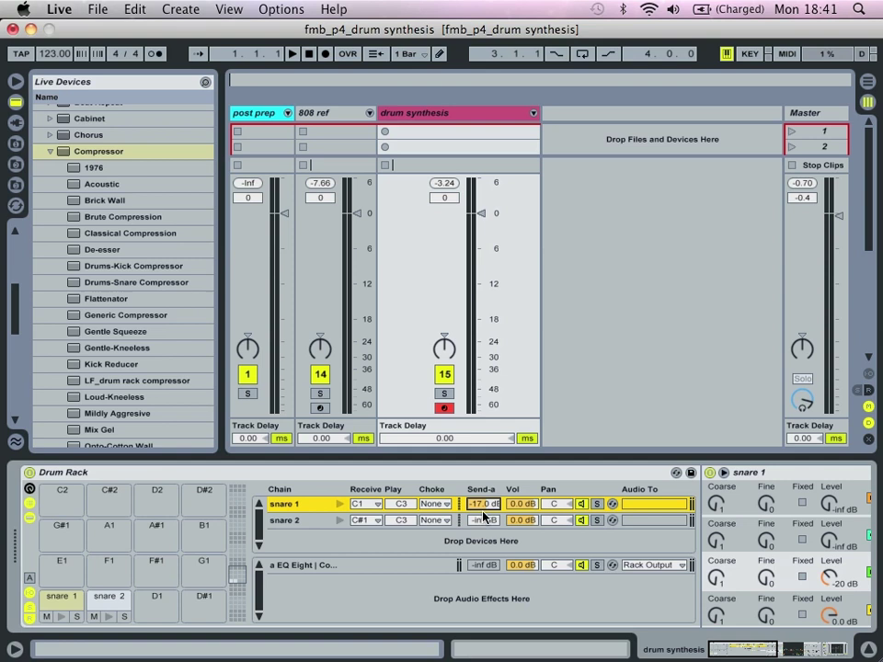
left_click(306, 570)
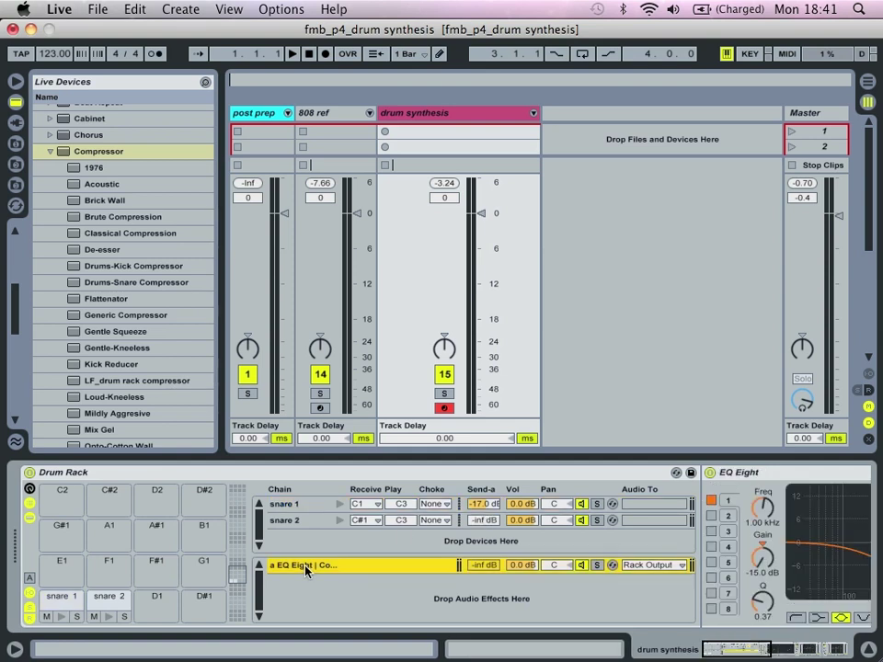
double_click(306, 570)
type("new")
type(" york compres")
type("sor")
key("Return")
Add the Frequency Shifter's Ring preset to the Drum Rack as a second return chain.
left_click(50, 150)
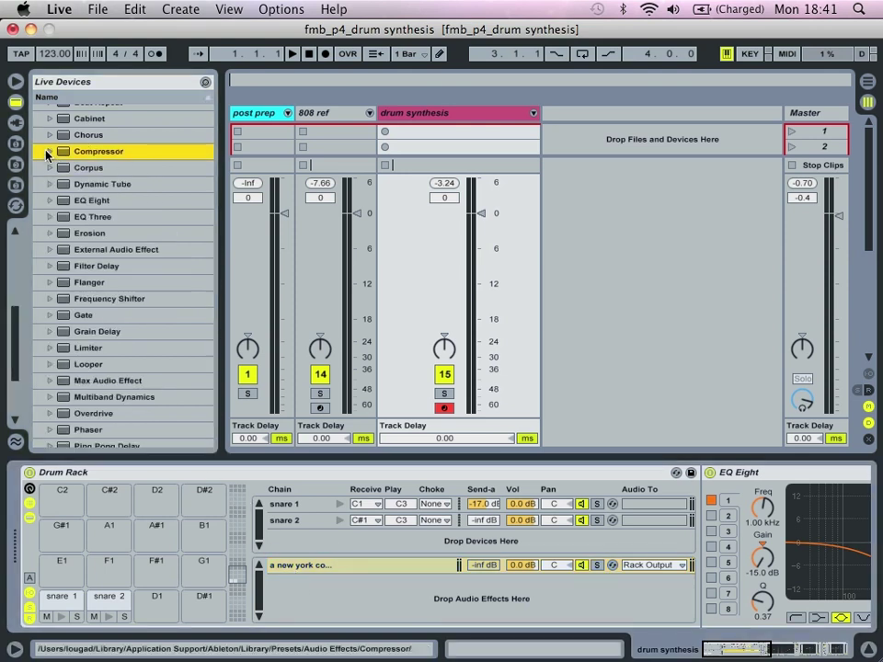
scroll(55, 242, "down", 3)
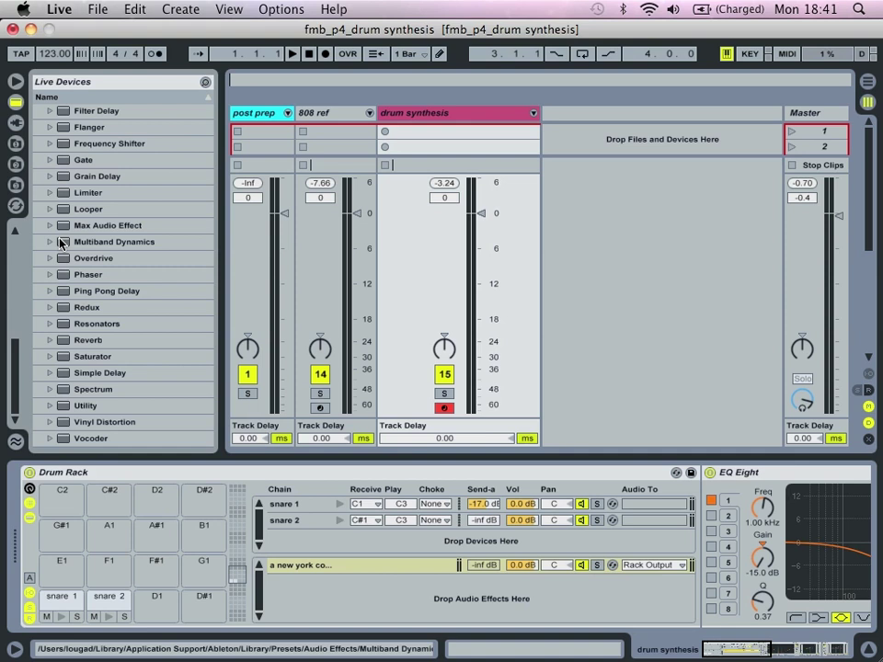
left_click(50, 143)
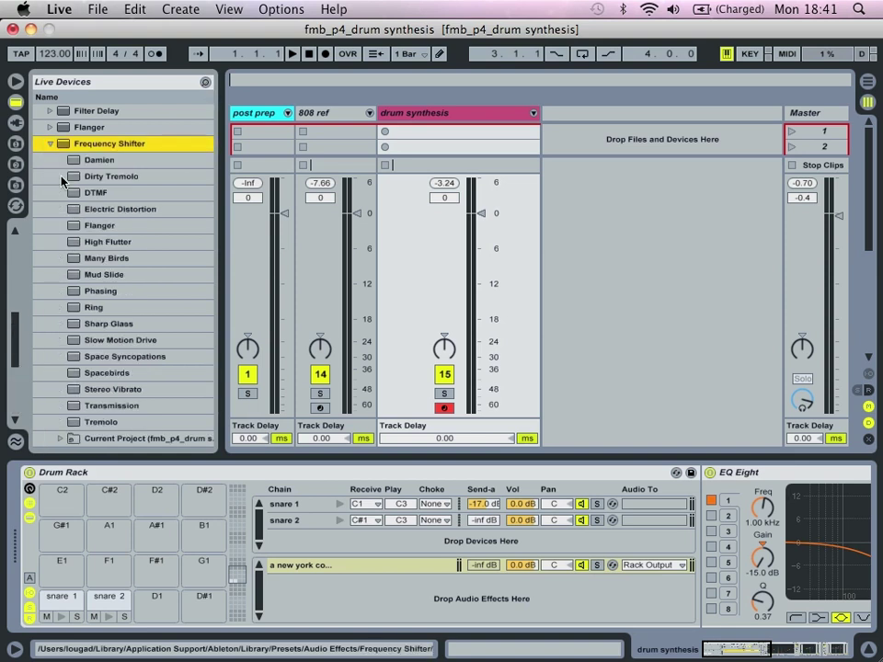
left_click_drag(87, 307, 286, 598)
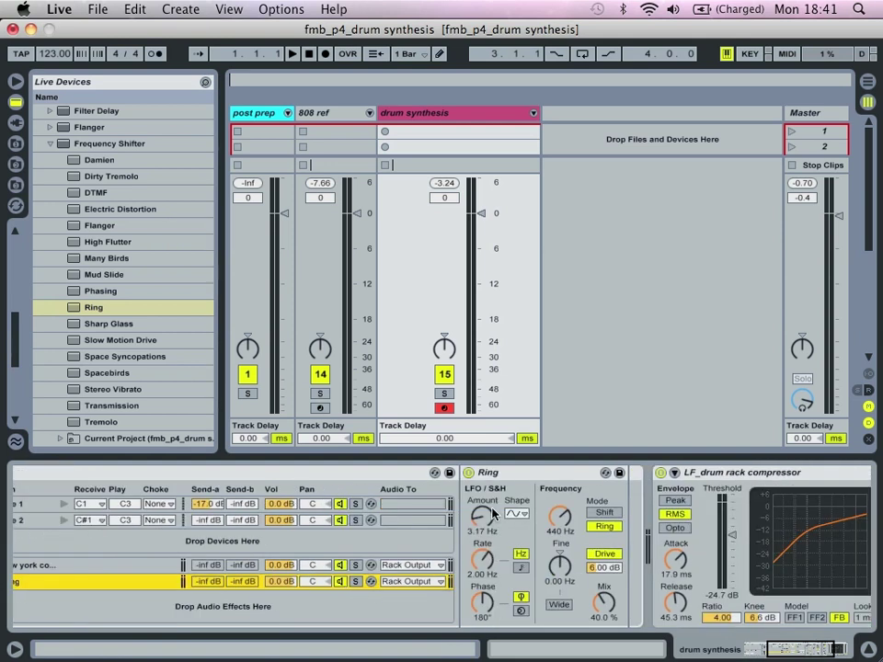
Set the Ring device's LFO amount to 0.00 Hz and its dry/wet mix to 100 %.
left_click_drag(486, 515, 486, 544)
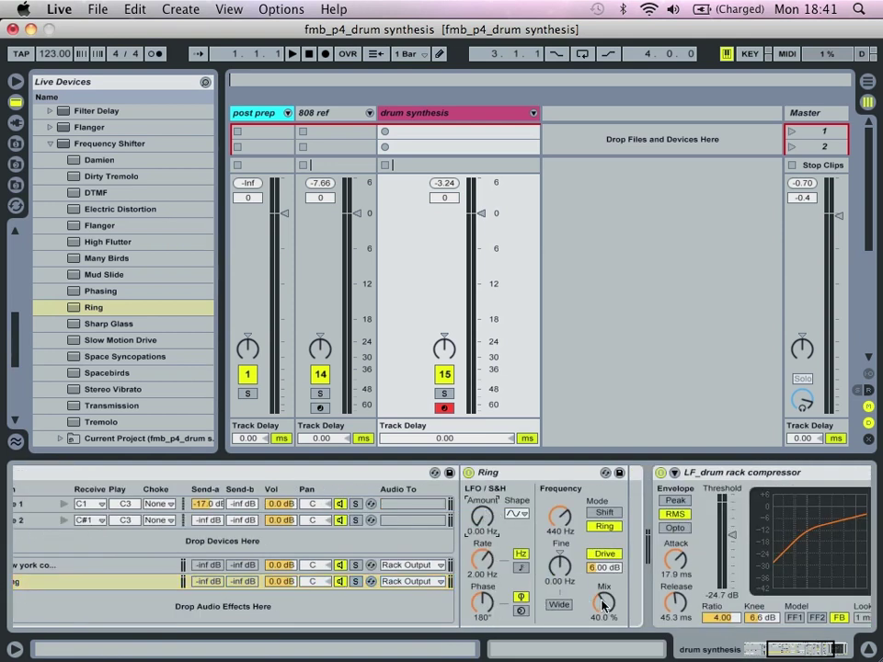
left_click_drag(604, 603, 604, 537)
scroll(258, 593, "left", 5)
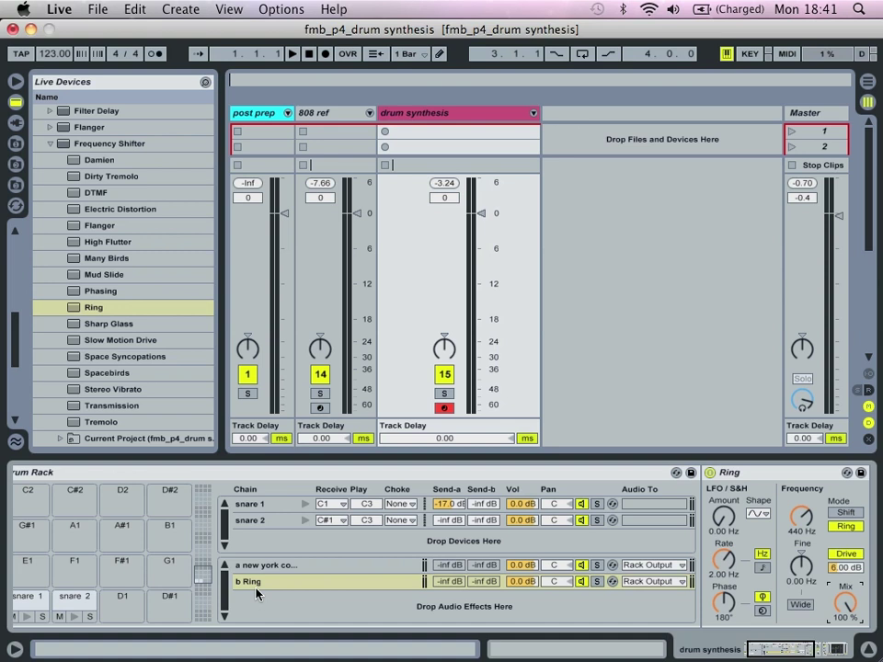
scroll(258, 593, "right", 8)
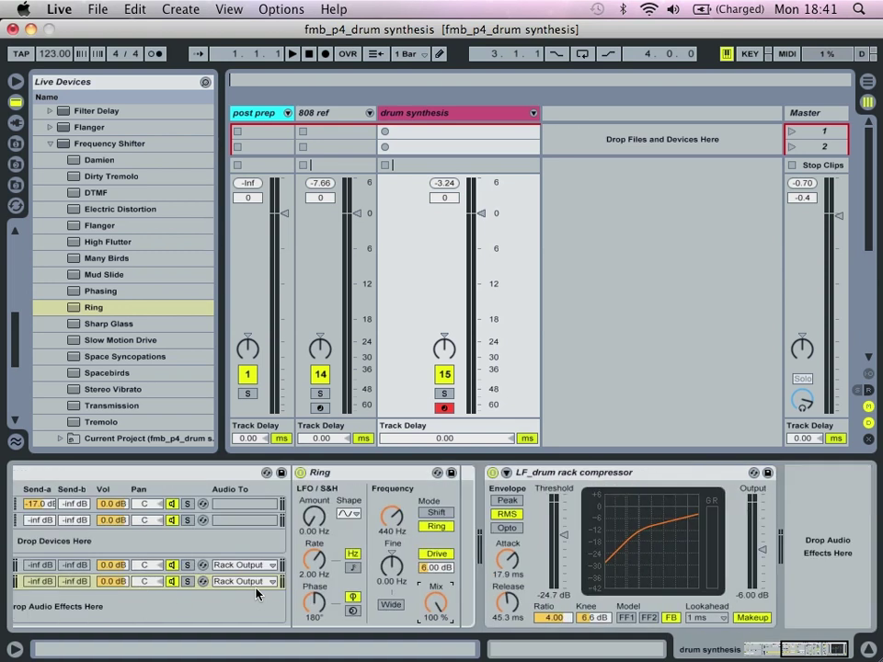
Audition the Ring return with snare 2's Send-b at about -8.0 dB, reset it to -inf dB and try snare 1's Send-b.
scroll(395, 538, "left", 5)
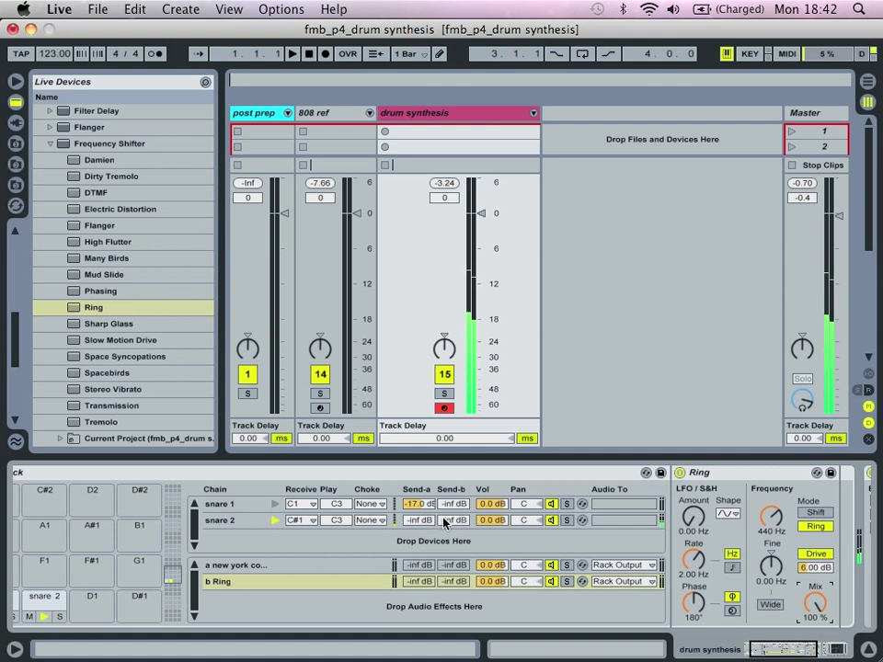
left_click_drag(447, 520, 447, 424)
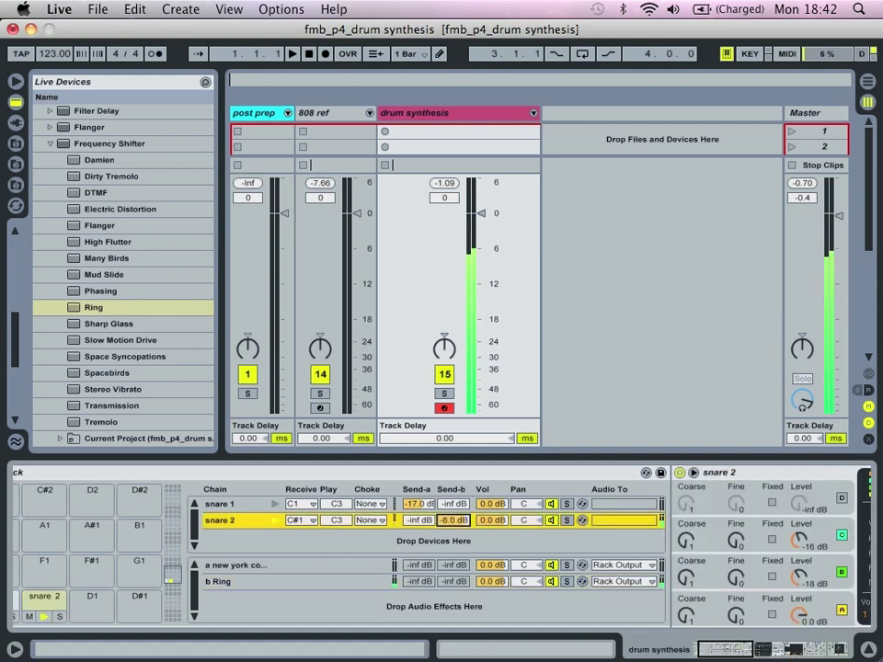
key("Delete")
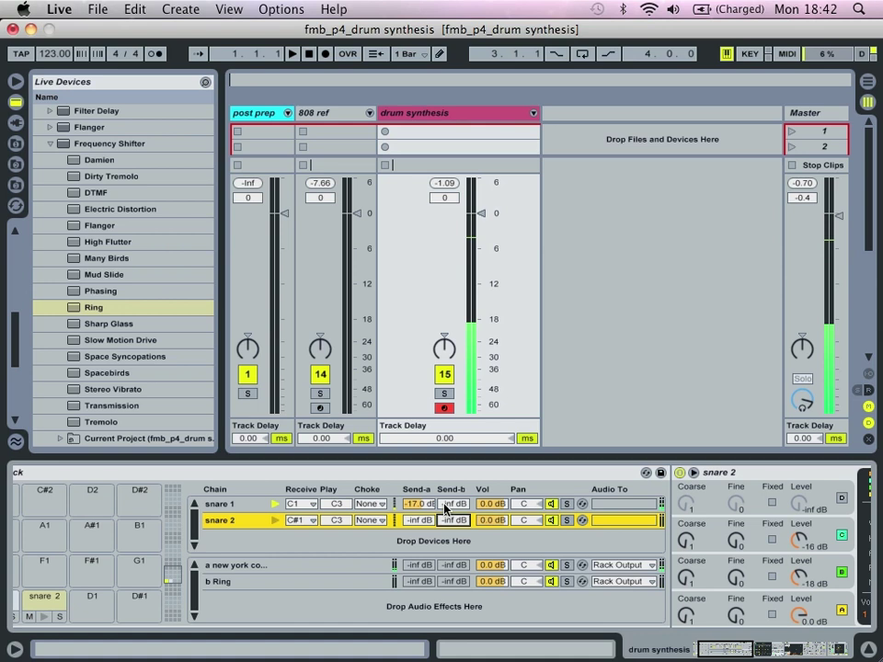
mouse_move(453, 504)
left_mouse_down()
mouse_move(453, 489)
mouse_move(446, 505)
left_mouse_up()
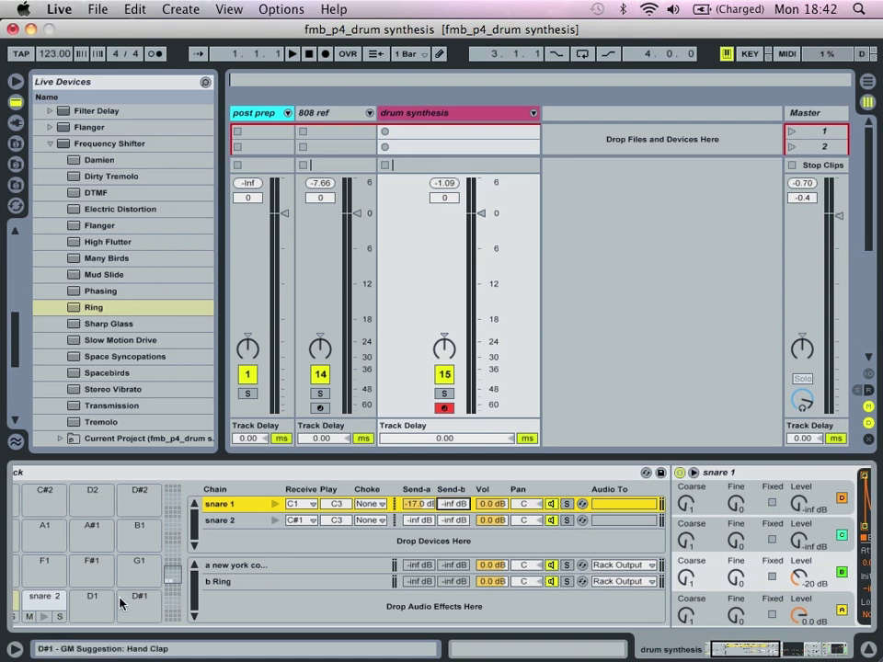
Collapse the Frequency Shifter presets and expand the Reverb presets in the device browser.
left_click(50, 144)
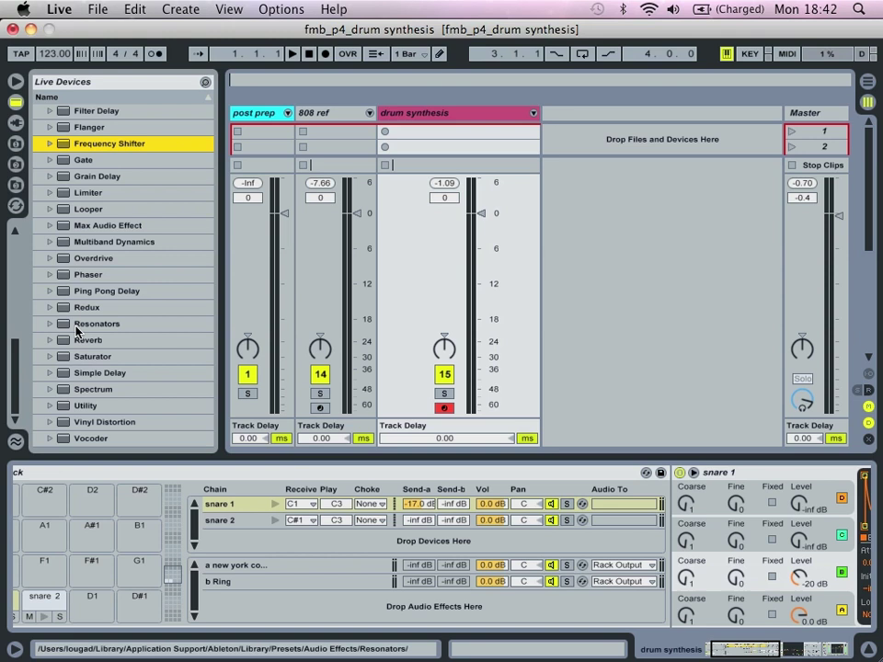
left_click(51, 342)
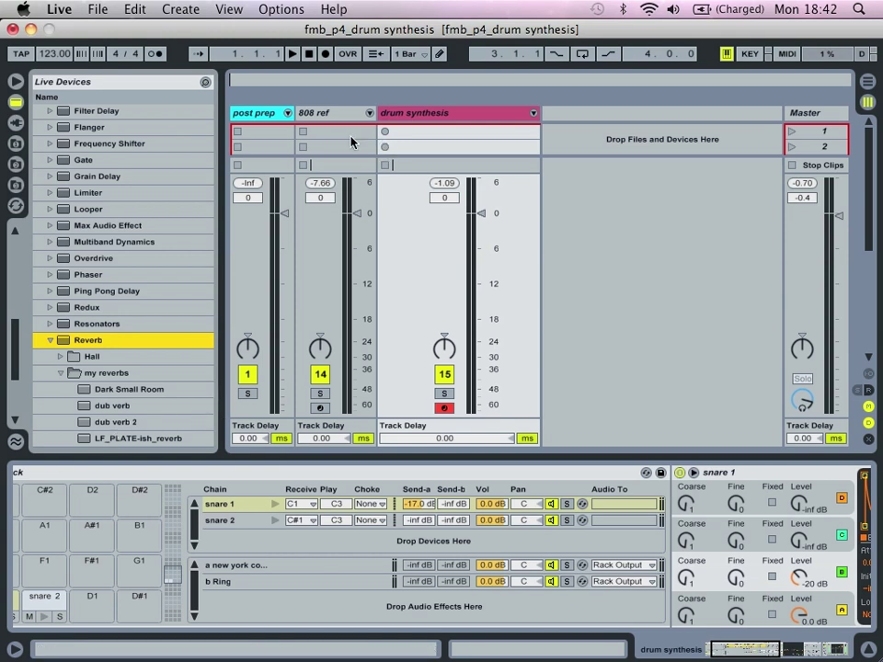
Unfold the post prep group and copy the LF_PLATE-ish_reverb device from its Drum Rack's return chain c.
left_click(336, 115)
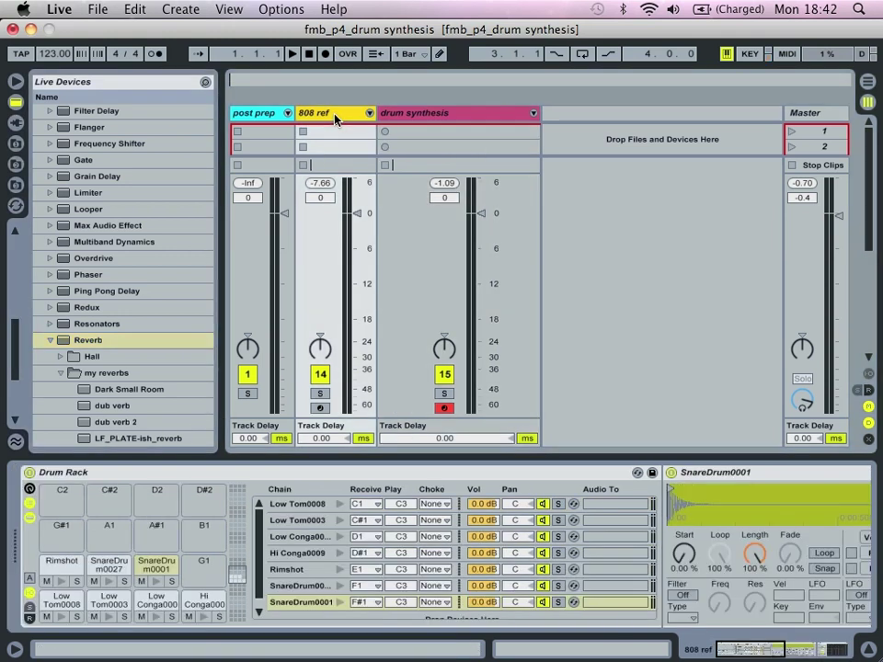
left_click(276, 113)
left_click(287, 113)
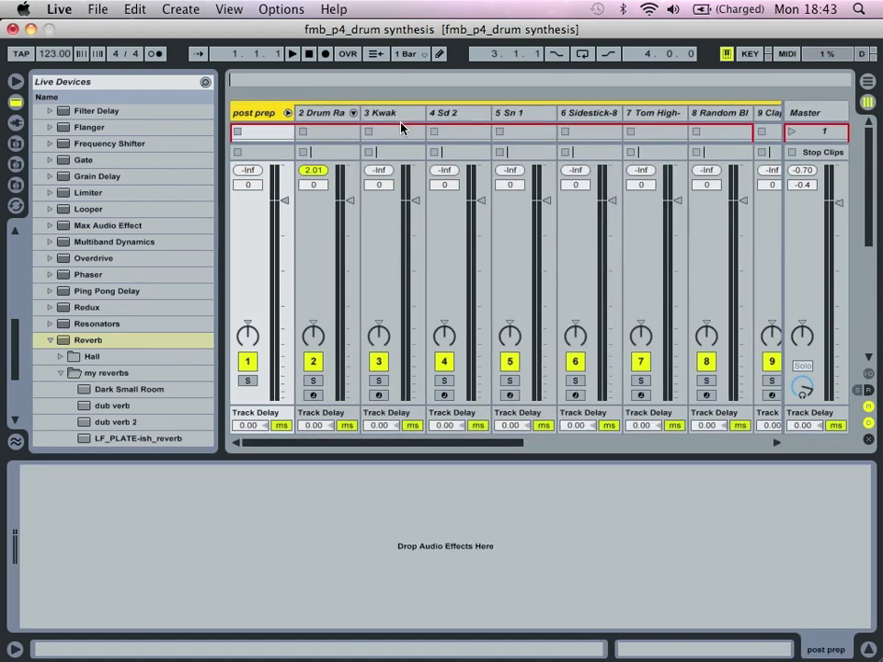
left_click(320, 113)
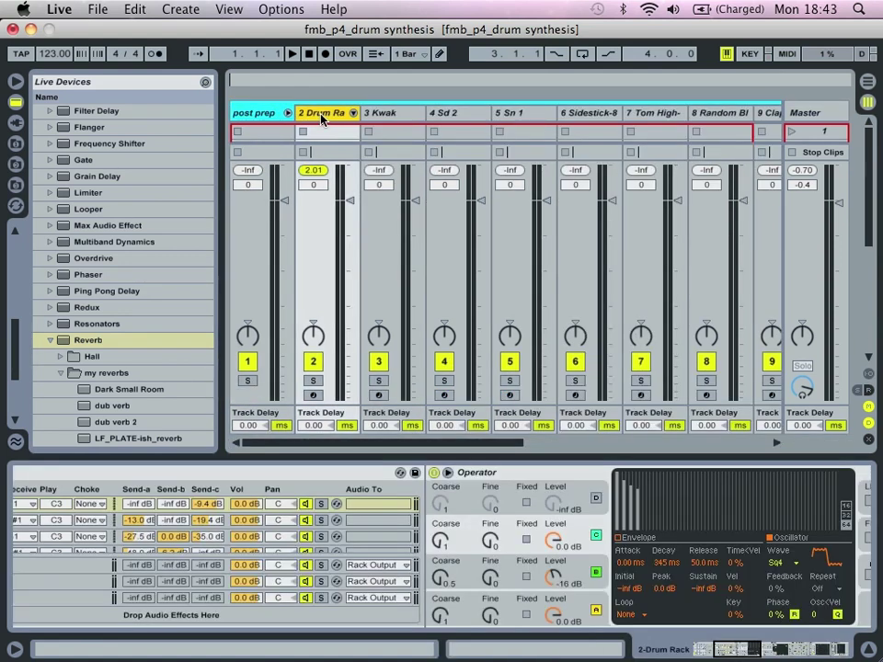
scroll(369, 552, "right", 10)
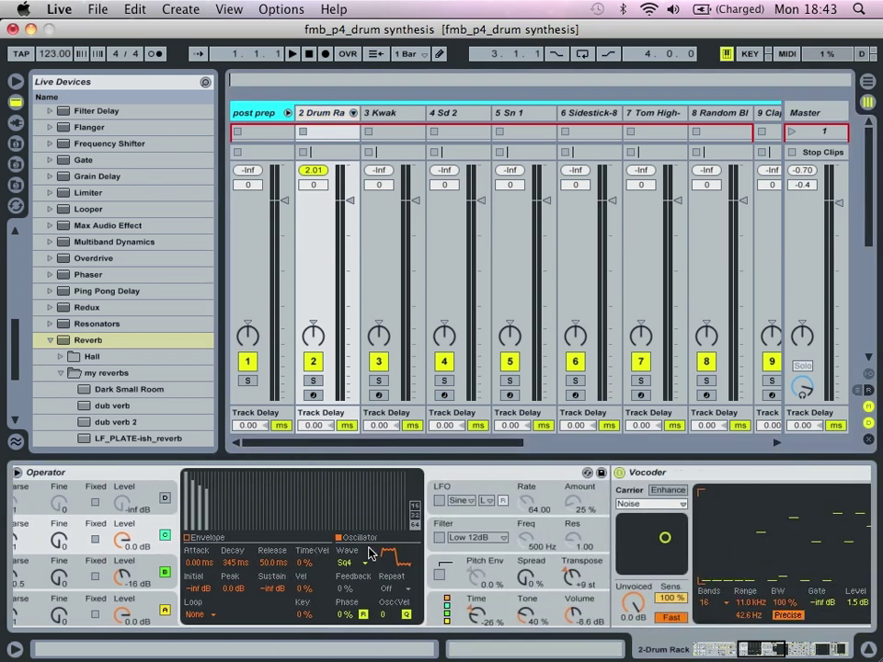
scroll(370, 553, "left", 15)
scroll(370, 552, "down", 2)
left_click(299, 598)
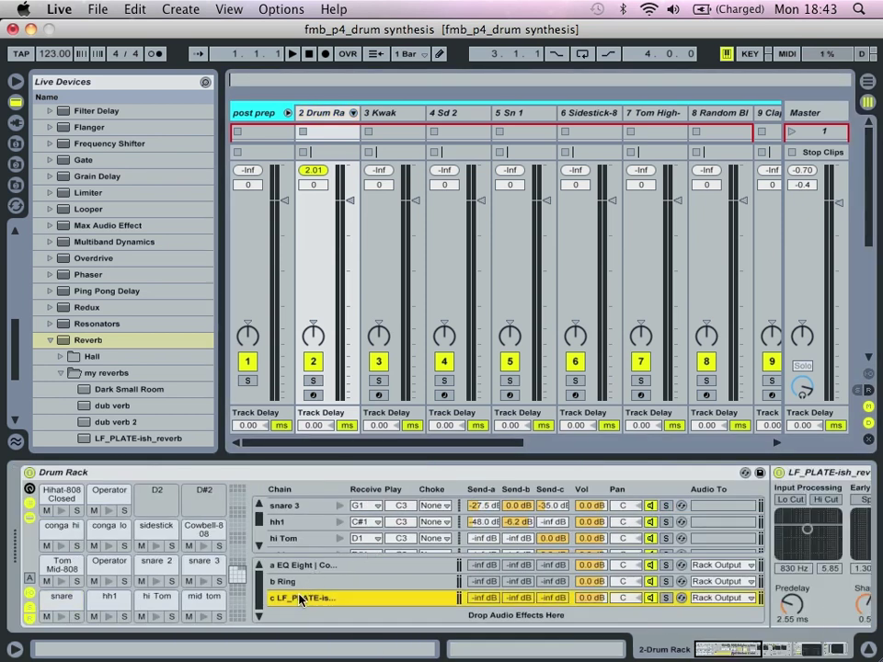
scroll(442, 549, "right", 5)
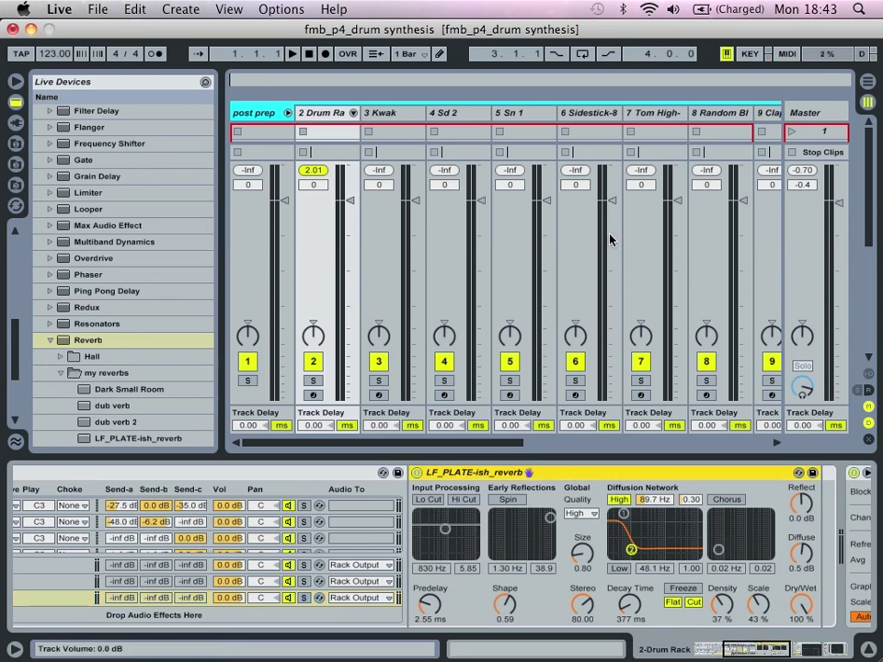
Create a third return chain in the drum synthesis track's Drum Rack and paste the LF_PLATE-ish_reverb into it.
scroll(552, 152, "right", 8)
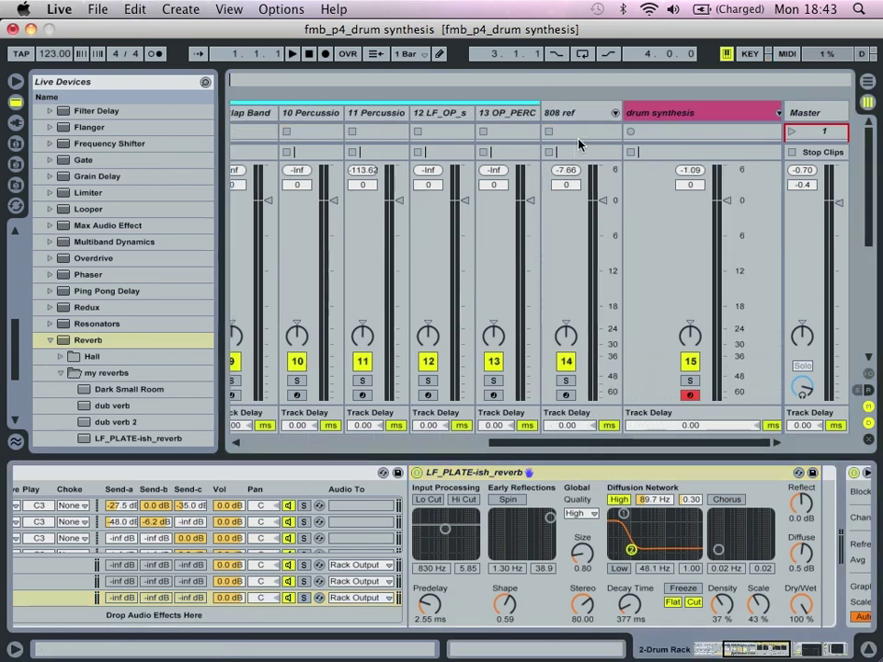
left_click(669, 112)
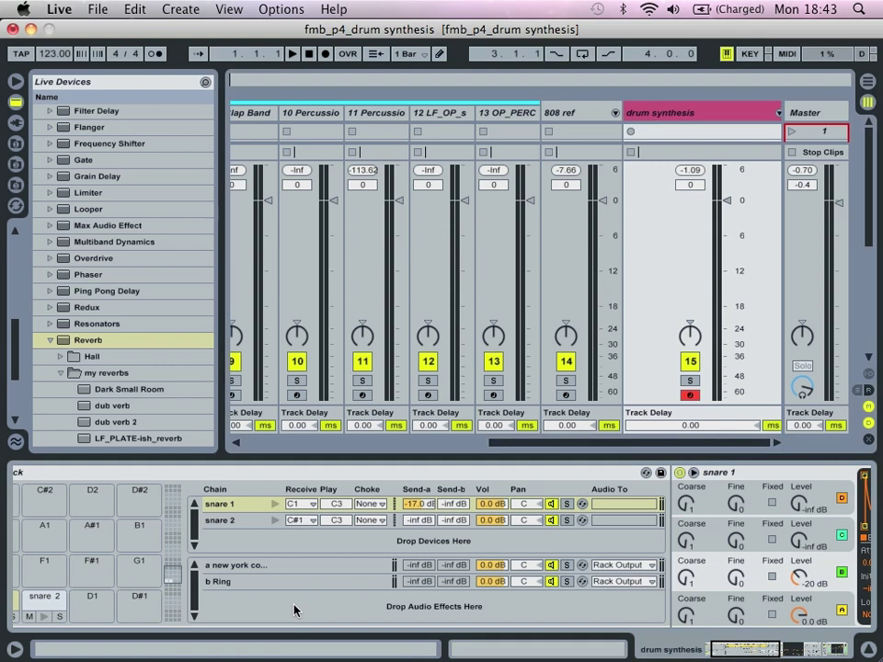
right_click(294, 609)
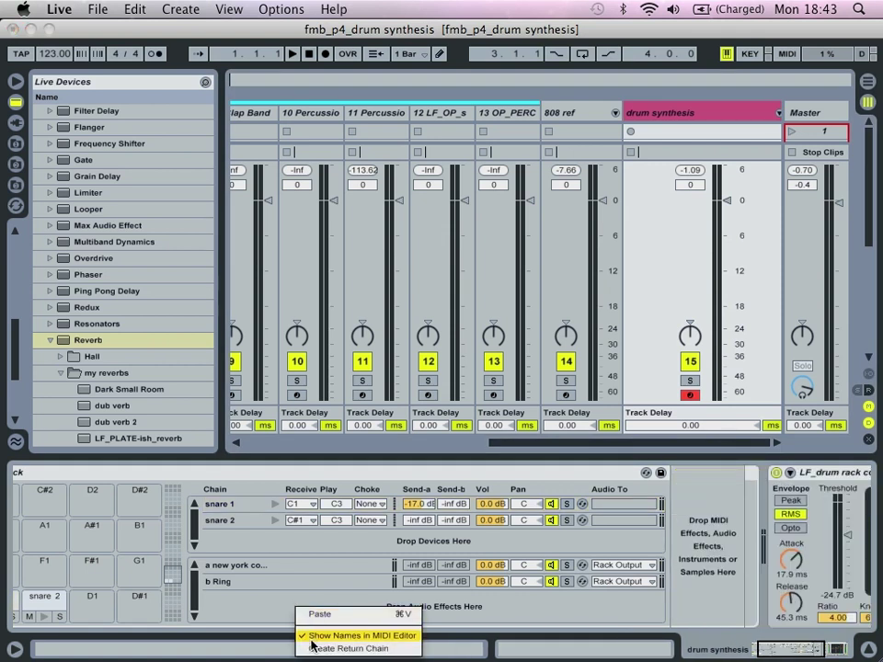
left_click(311, 649)
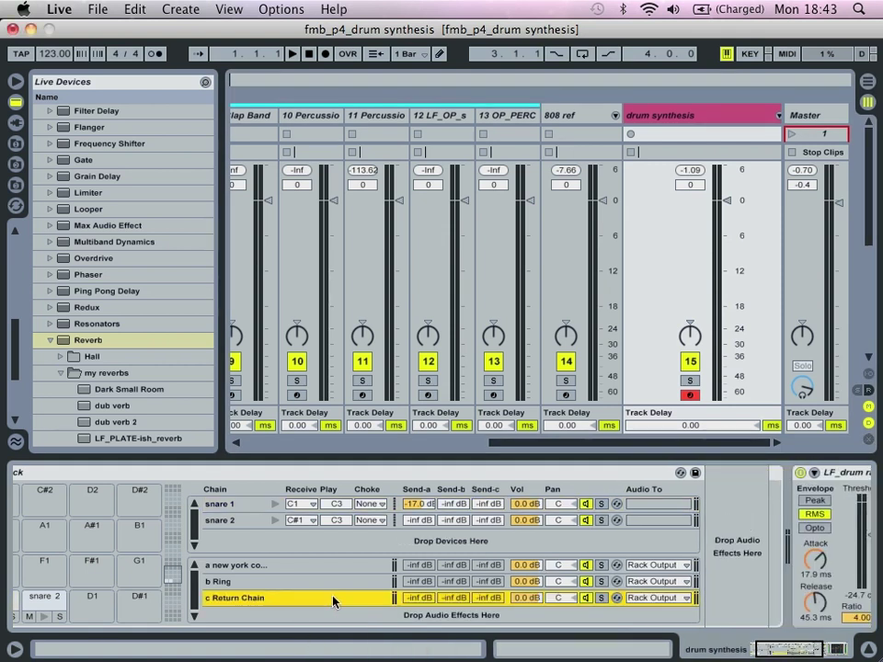
key("super+v")
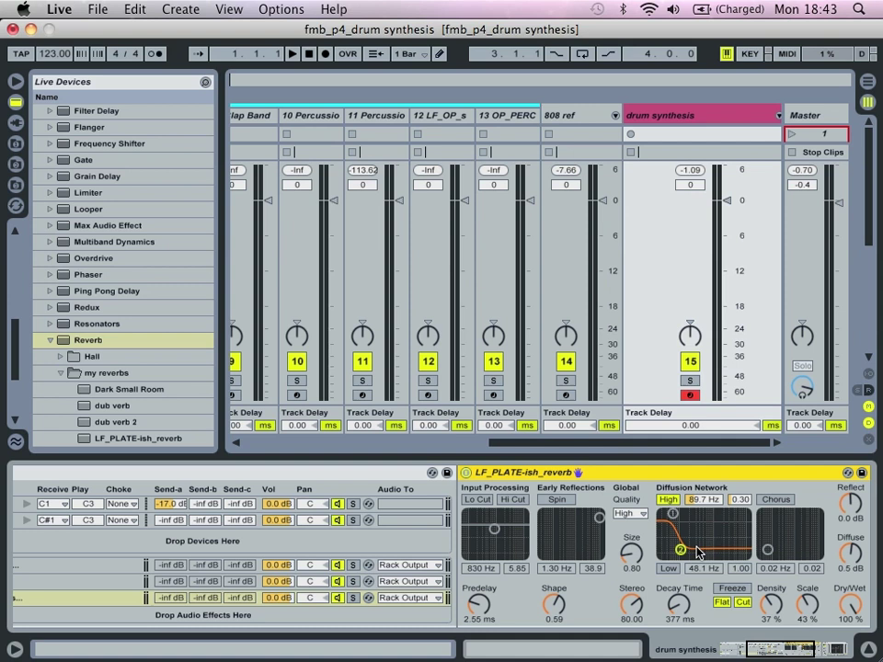
Unfold the 2 Drum Rack track's chains in the mixer and examine the pasted plate reverb's settings.
scroll(467, 288, "left", 8)
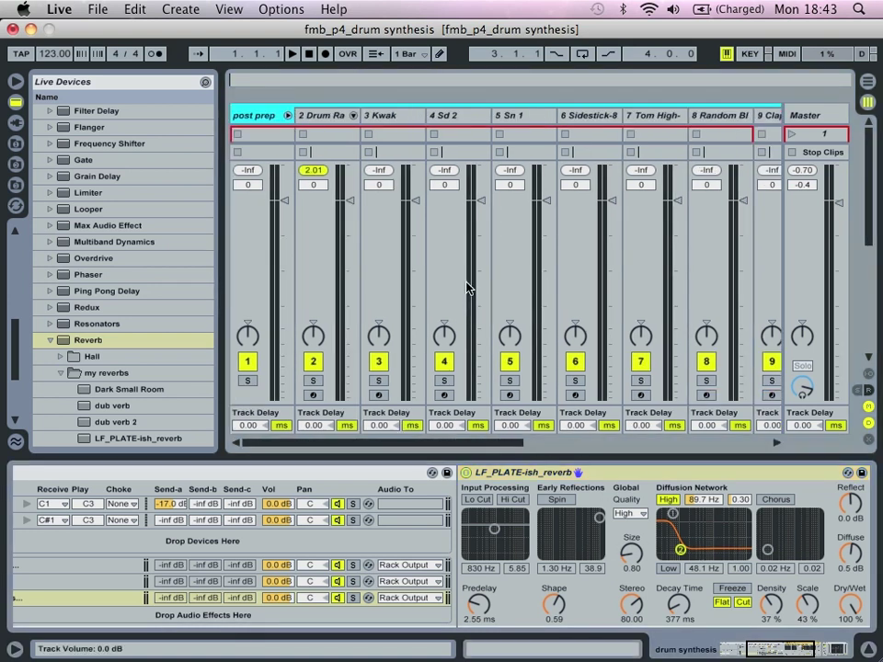
left_click(353, 115)
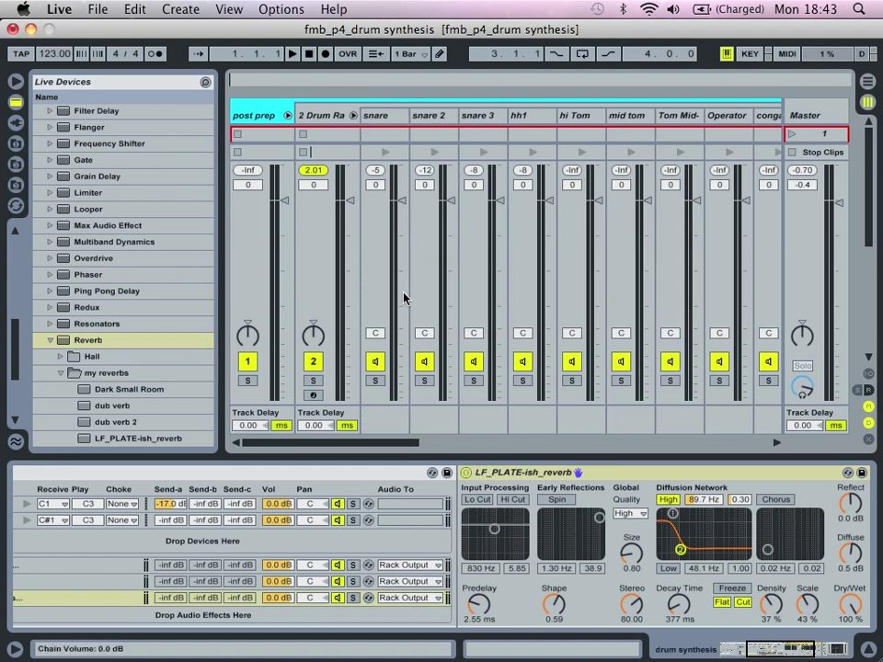
scroll(341, 547, "right", 5)
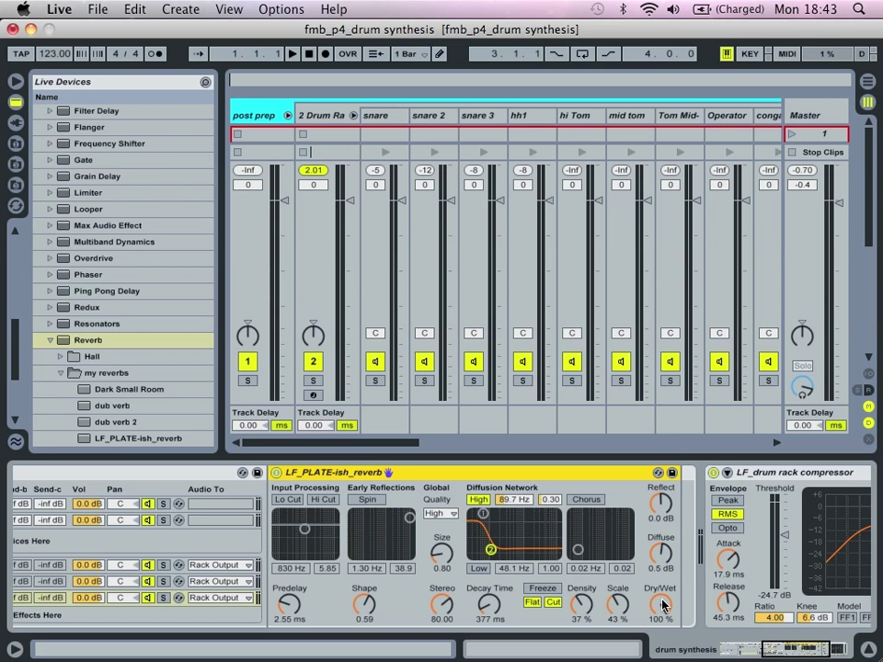
scroll(340, 563, "left", 3)
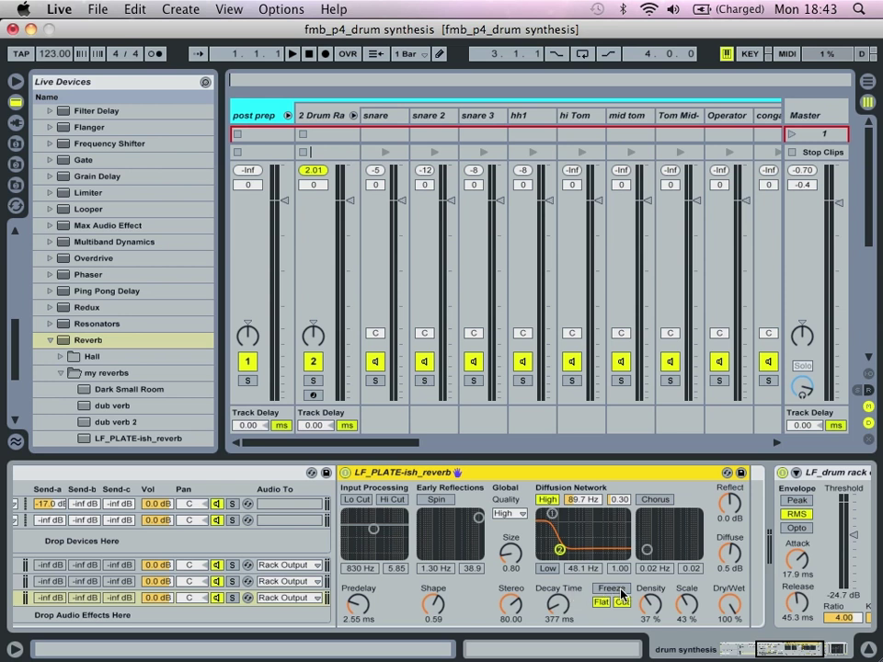
Set send c to -15 dB for the snare 1 chain and -18 dB for the snare 2 chain in the Drum Rack.
scroll(633, 593, "left", 10)
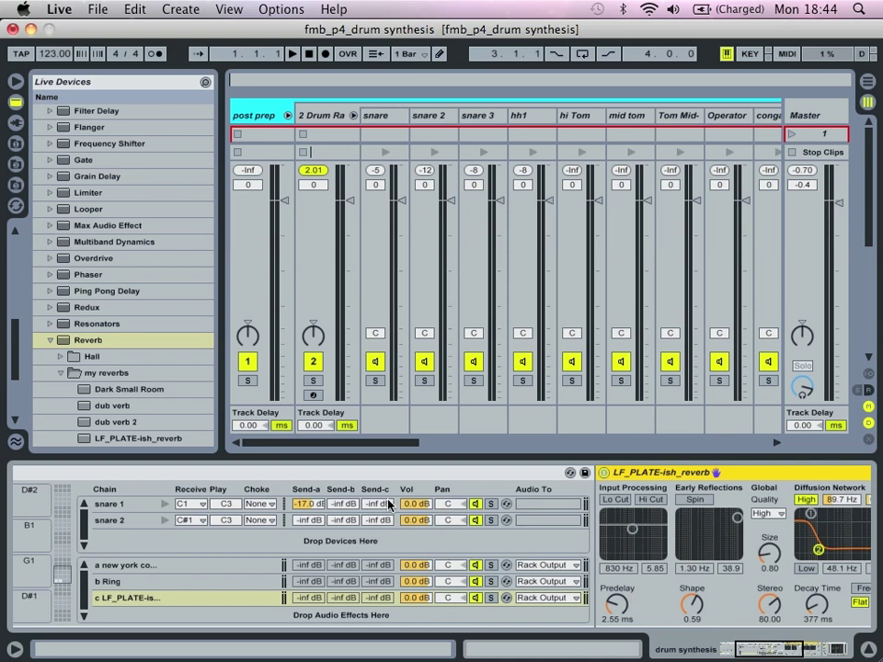
mouse_move(378, 509)
left_mouse_down()
mouse_move(378, 487)
mouse_move(378, 497)
left_mouse_up()
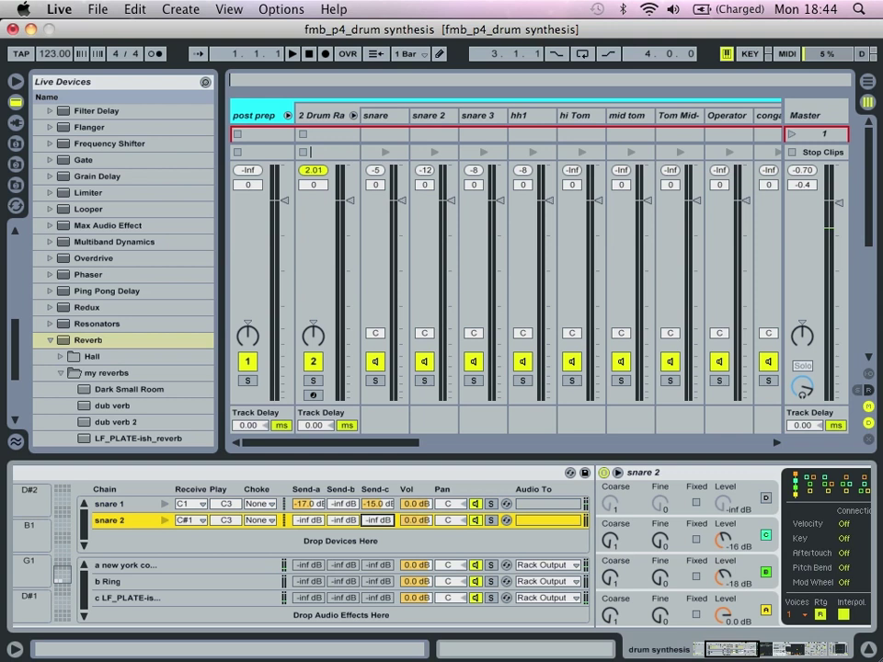
left_click_drag(377, 521, 377, 487)
Fold the 2 Drum Rack chains and the post prep group in the mixer and select the drum synthesis track.
left_click(352, 116)
left_click(289, 113)
left_click(409, 114)
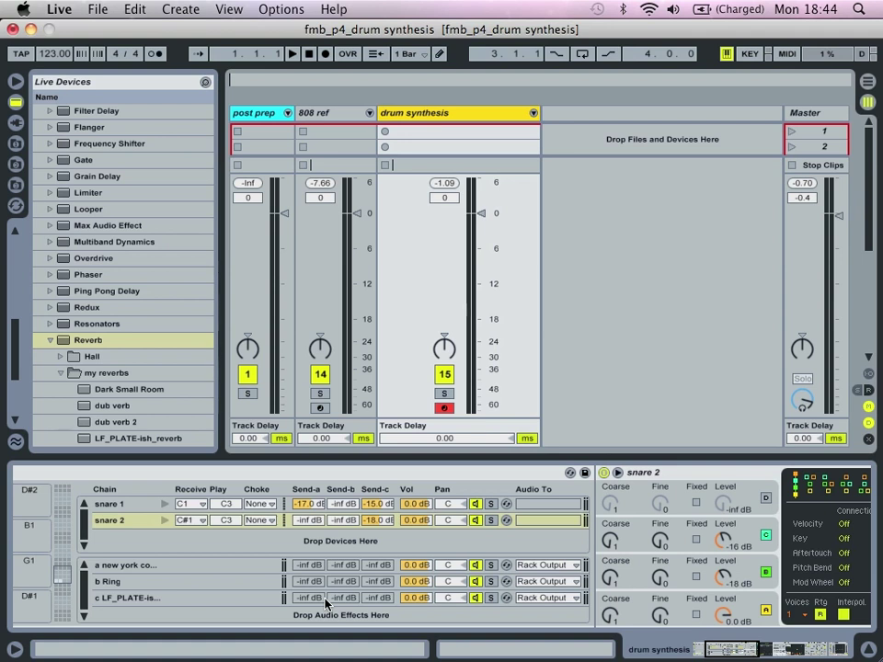
Hide the Drum Rack's return chains, sends and chain list so that only the pads and the snare 2 device show.
left_click(239, 534)
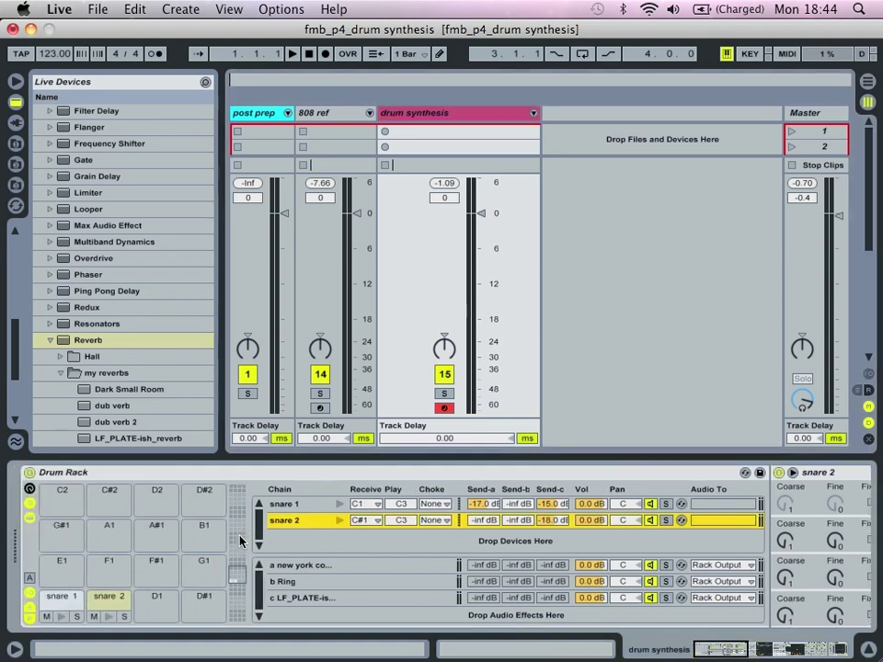
left_click(28, 621)
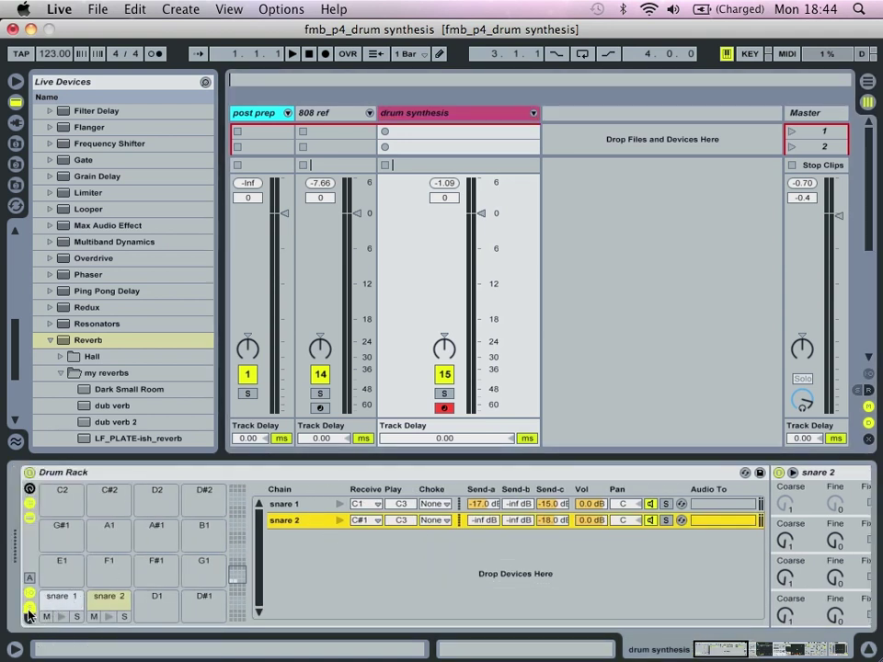
left_click(29, 607)
left_click(30, 507)
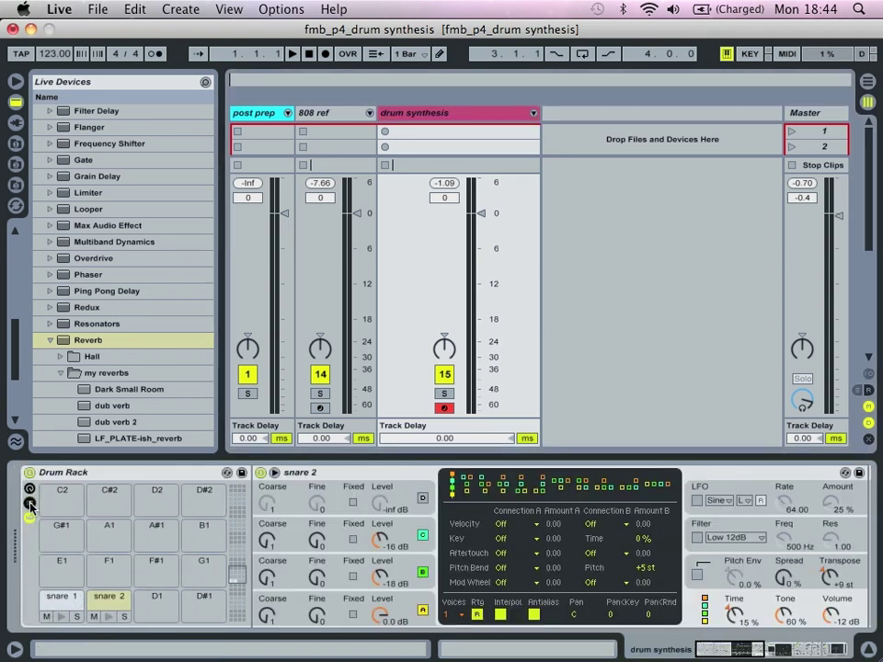
Load an empty Operator onto the Drum Rack's D1 pad and rename the pad as snare 3.
scroll(75, 279, "up", 10)
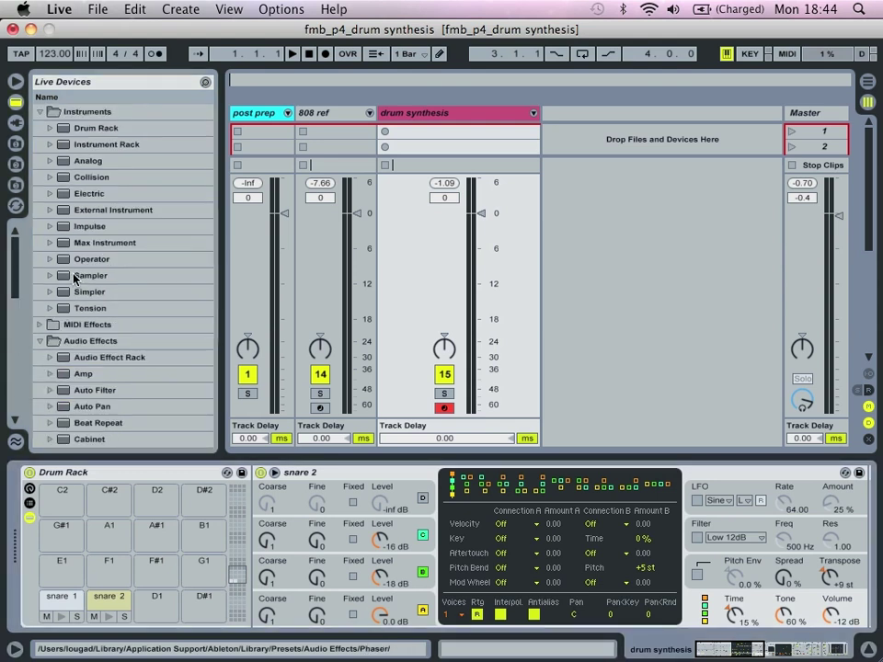
left_click(89, 257)
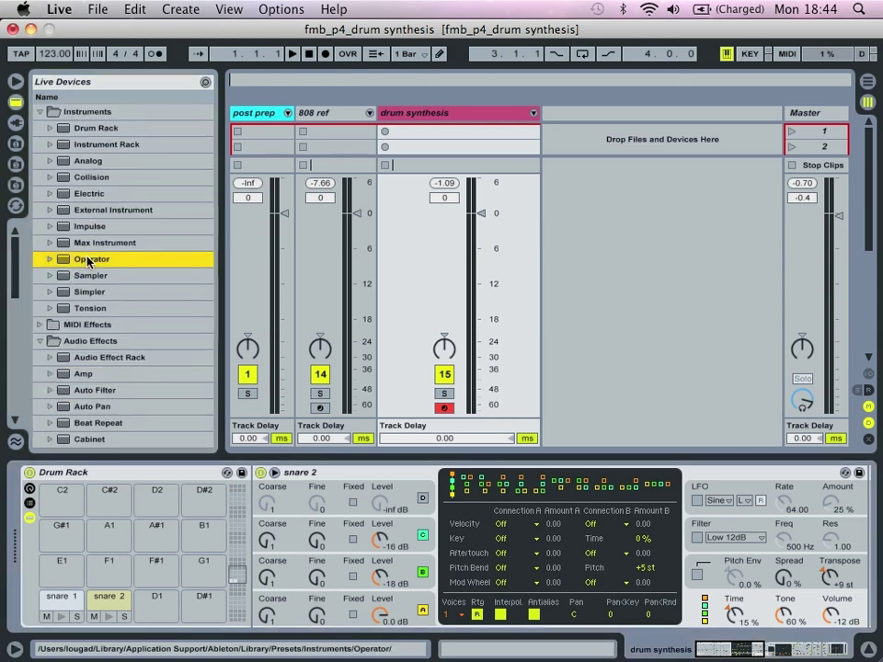
left_click_drag(155, 608, 155, 609)
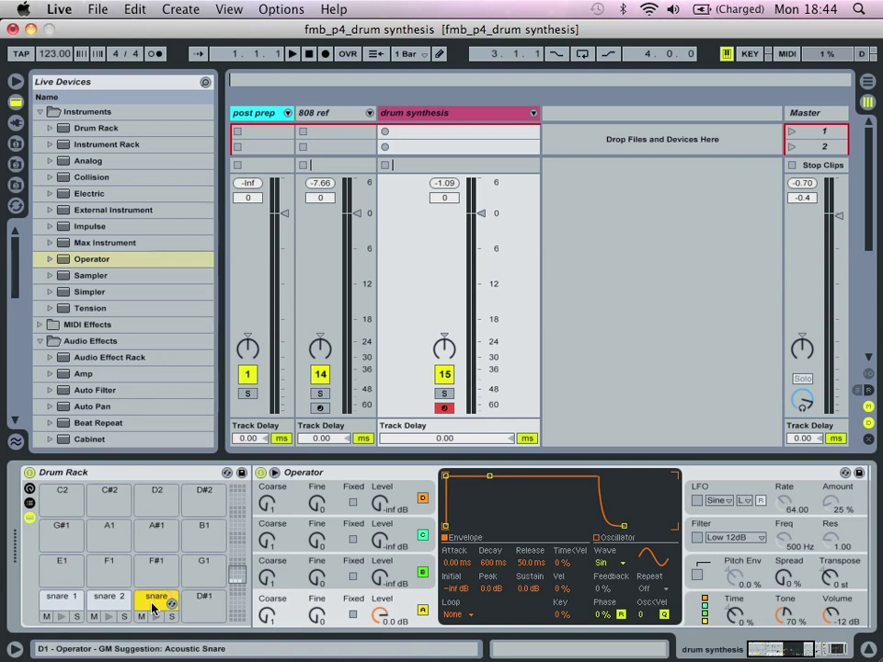
key("super+r")
key("super+c")
key("Return")
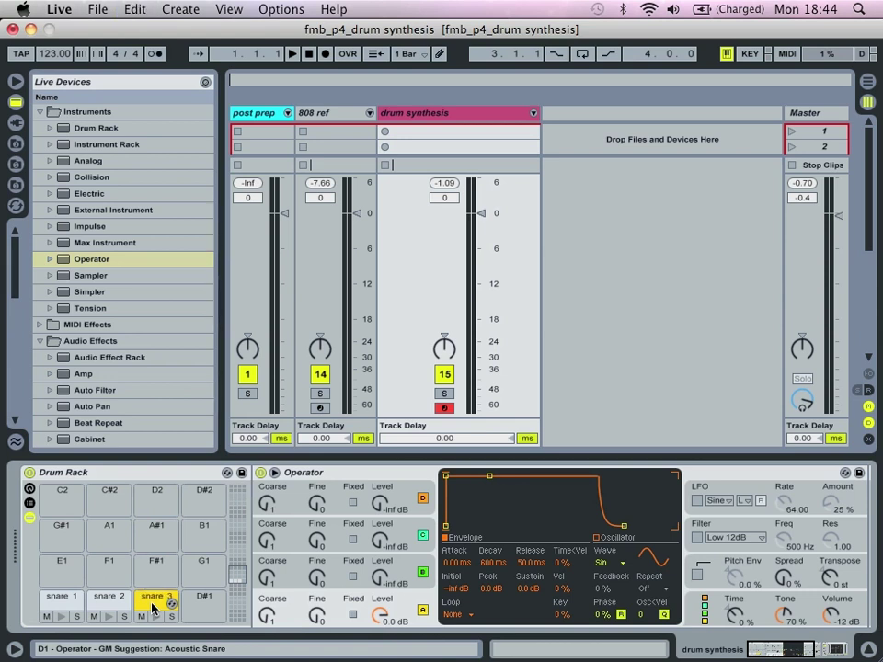
Rename the new pad's Operator device as snare 3 and leave hot-swap mode.
left_click(304, 472)
key("super+r")
key("super+v")
key("q")
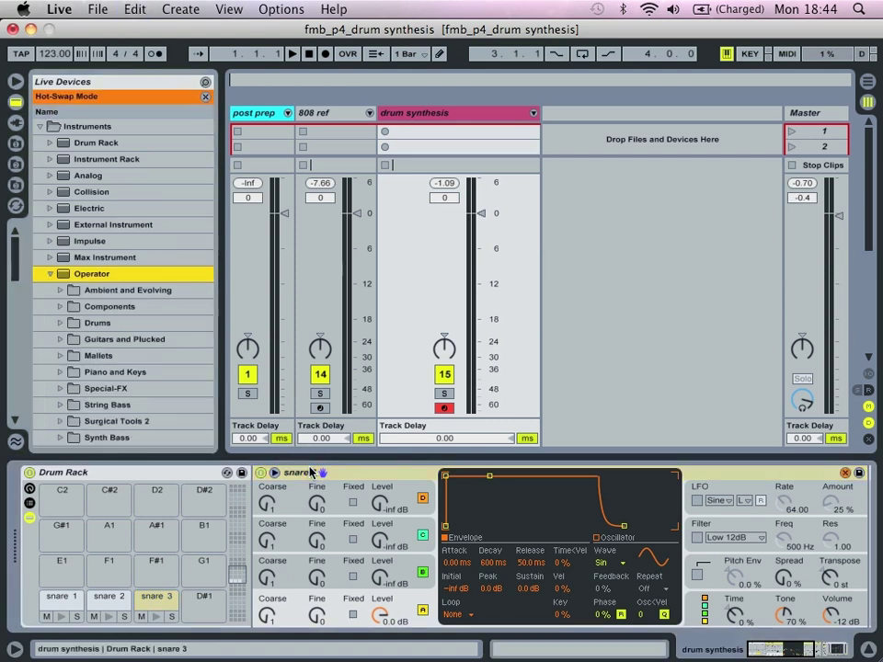
key("q")
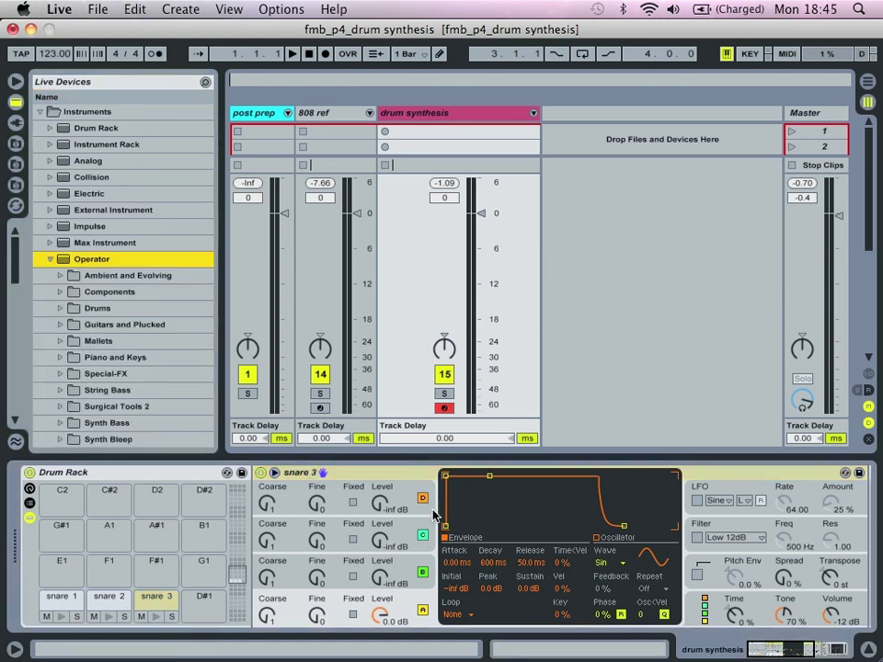
Set the snare 3 Operator to the algorithm with four parallel oscillators, choose its voice count and display oscillator A's envelope.
key("s")
key("s")
left_click(698, 615)
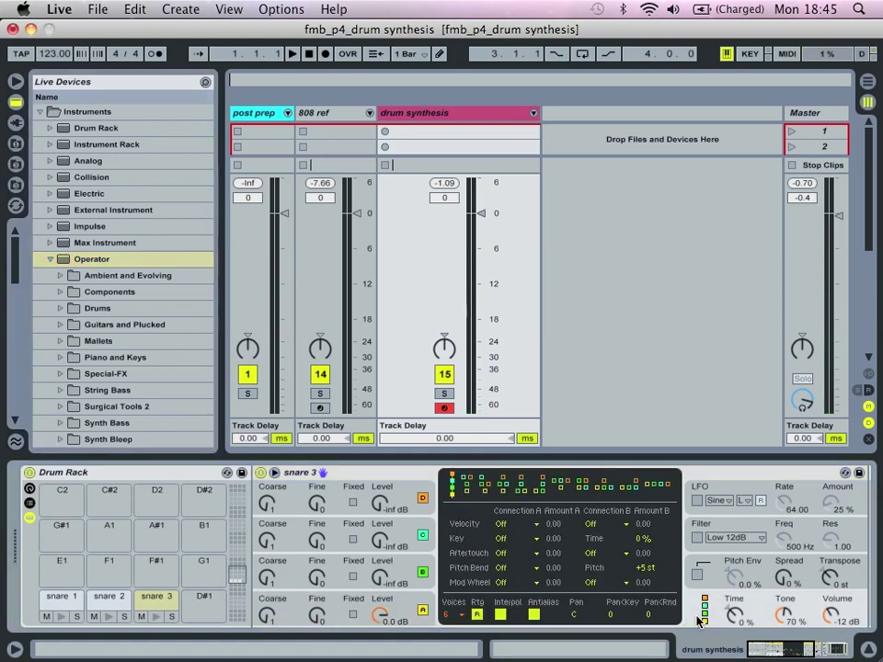
left_click(666, 484)
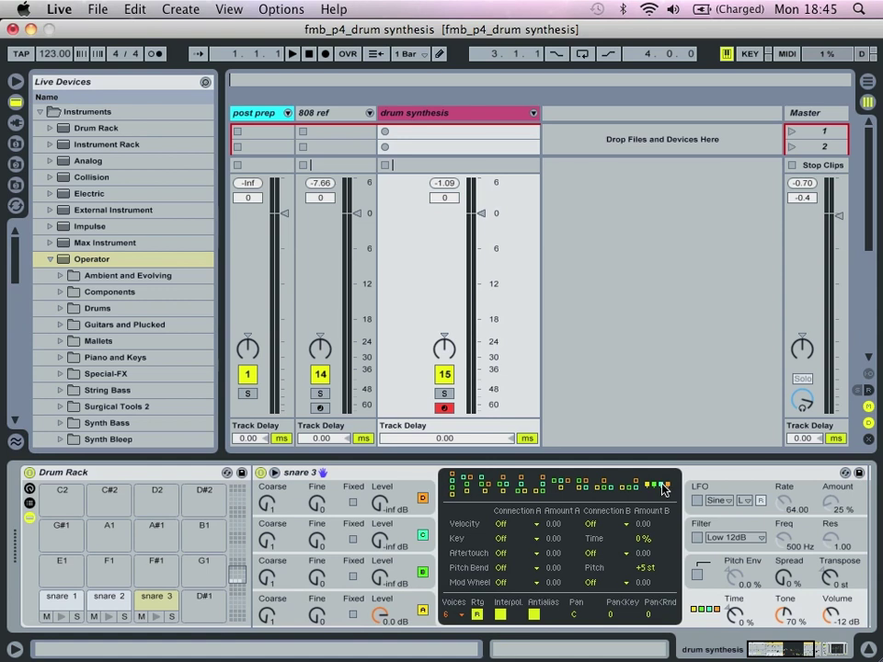
left_click(460, 614)
left_click(450, 446)
left_click(425, 607)
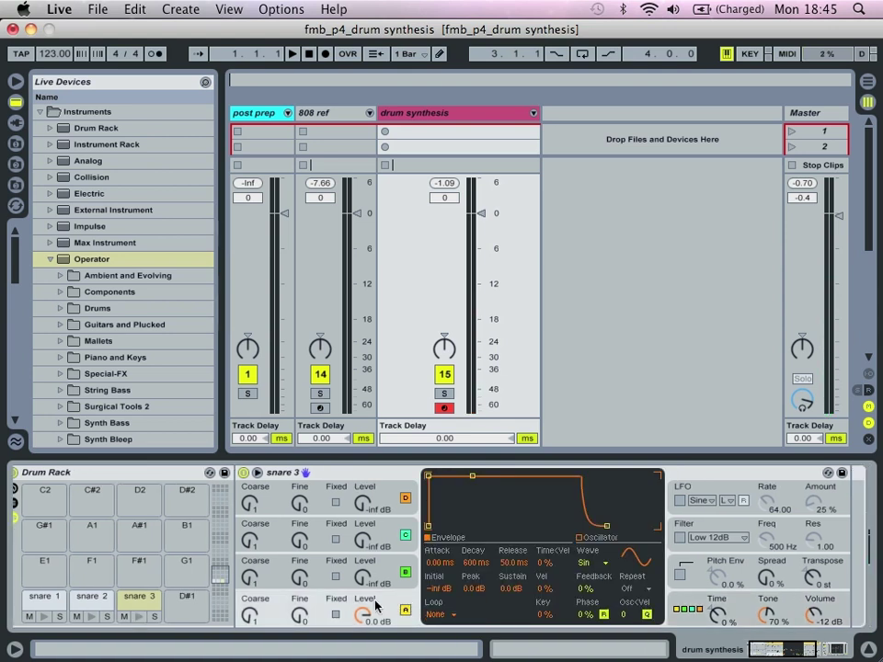
Select the 808 ref track, view the Roland TR-808 Sample Pack page on Trash_Audio in Safari and return to Live.
left_click(327, 113)
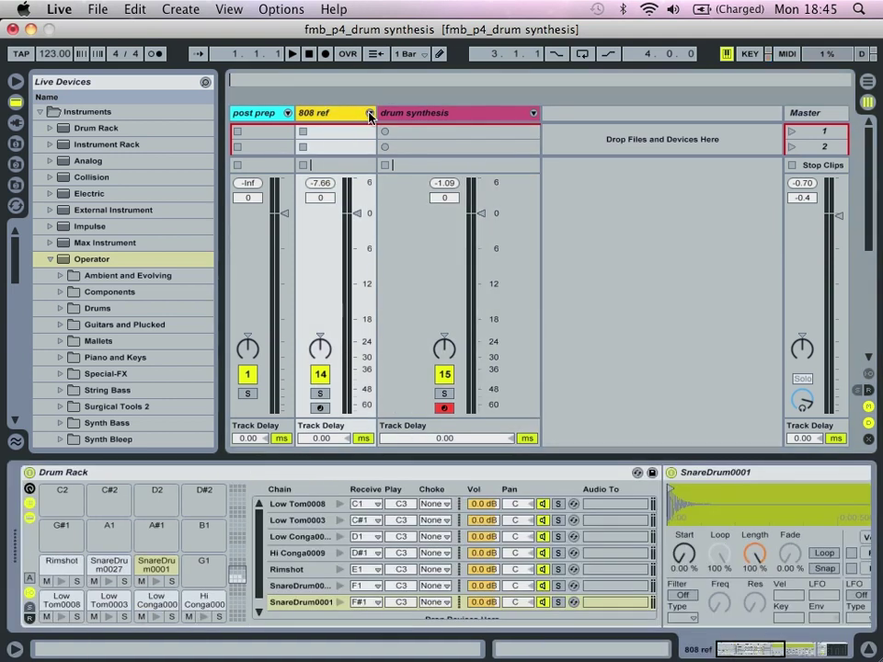
key("super+Tab")
key("super+Tab")
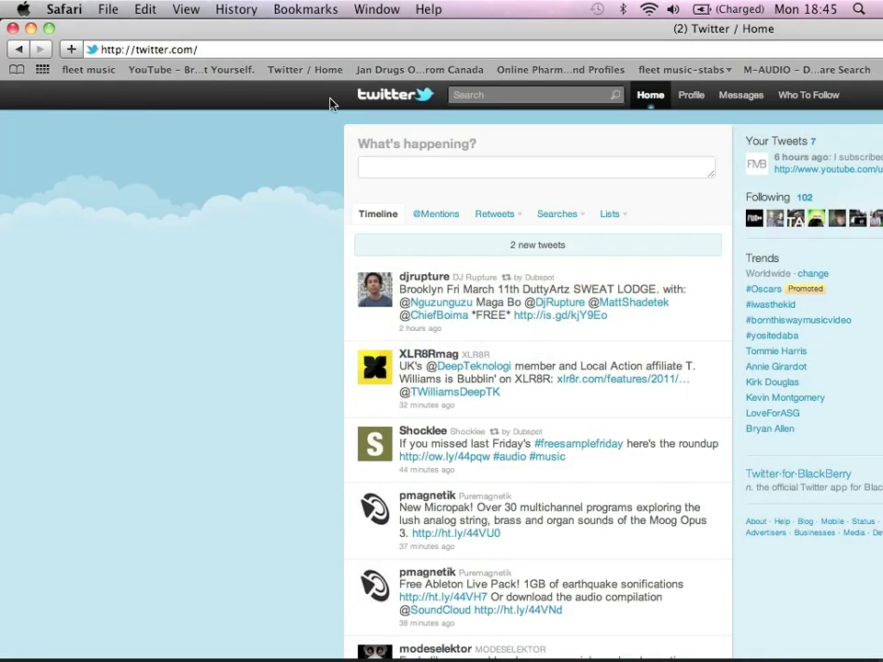
key("super+[")
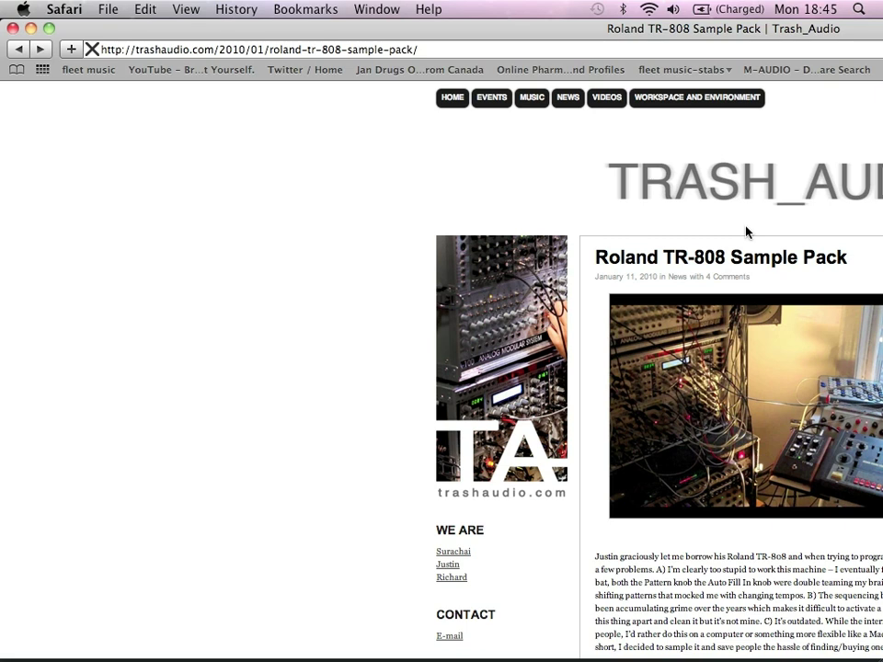
key("super+Tab")
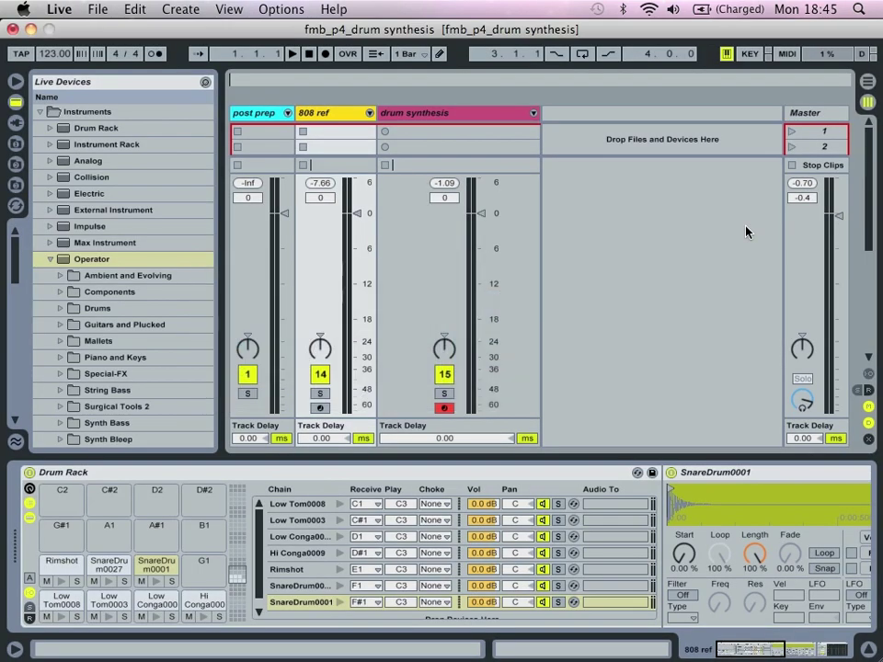
Unfold and arm the 808 ref track and play its reference snare samples.
left_click(369, 113)
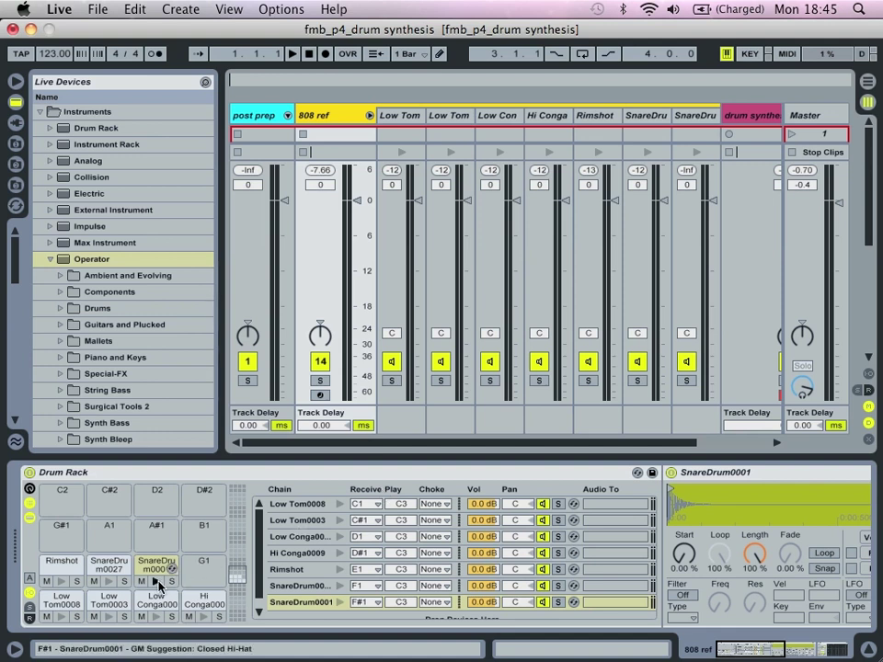
left_click(320, 396)
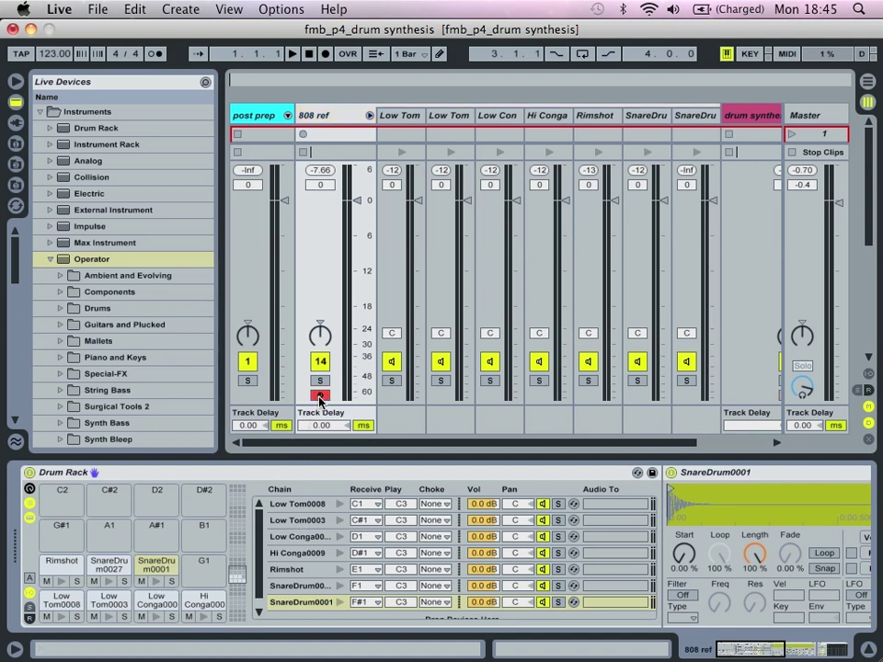
key("f")
key("t")
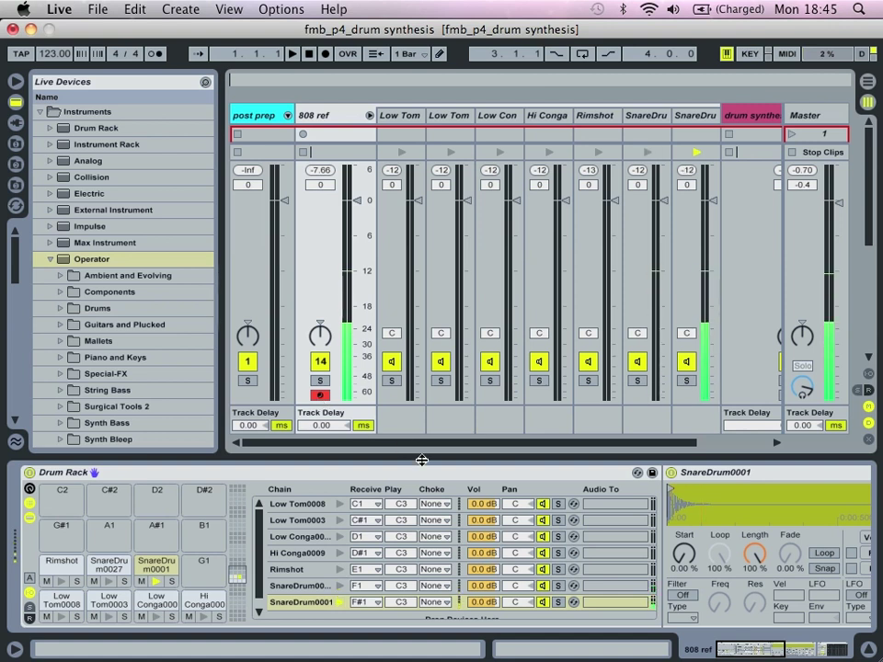
key("t")
Enlarge the 808 ref track's Spectrum display and play SnareDrum0027 to examine the frequency peaks of the snare.
scroll(429, 507, "right", 5)
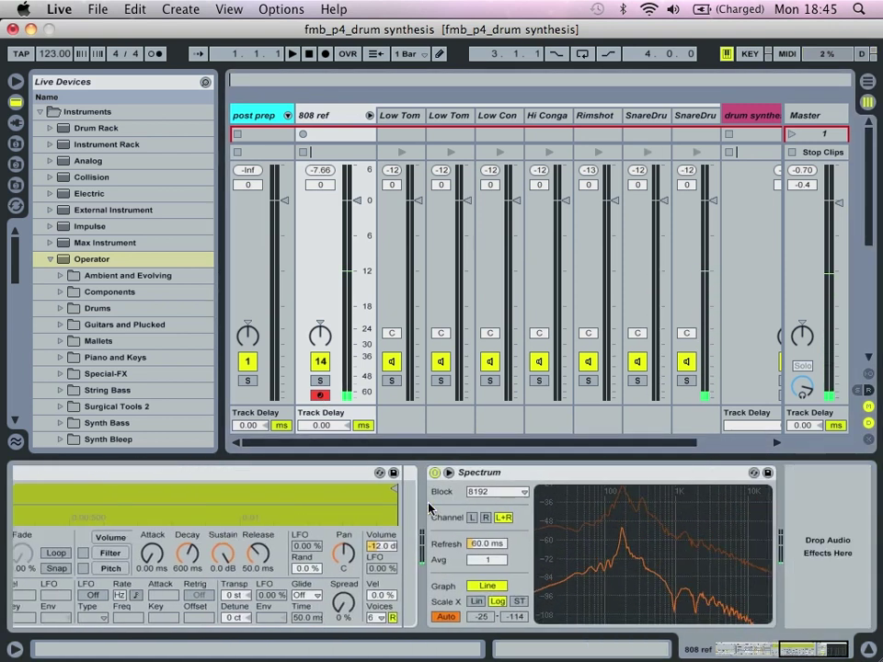
double_click(636, 520)
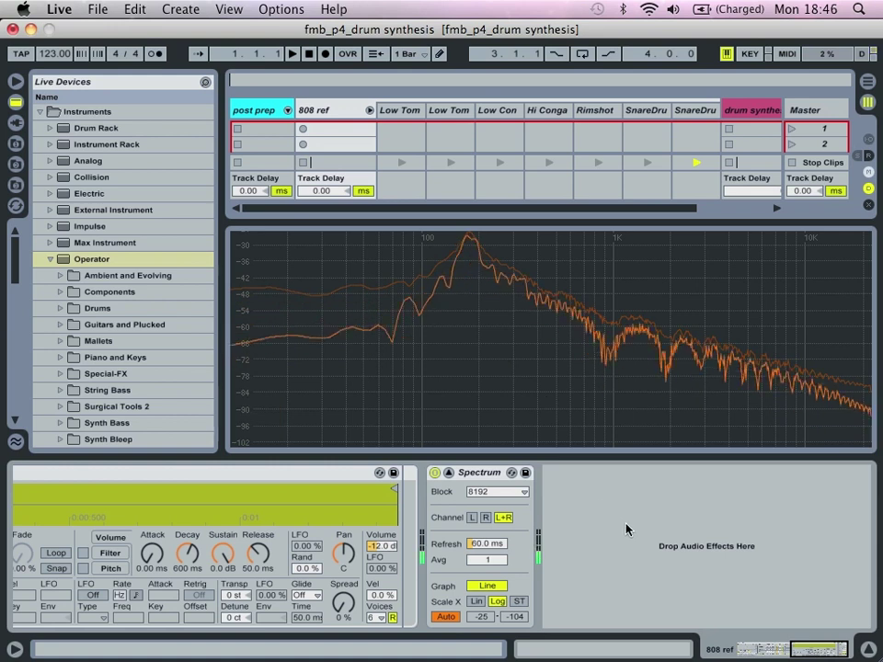
scroll(679, 584, "left", 10)
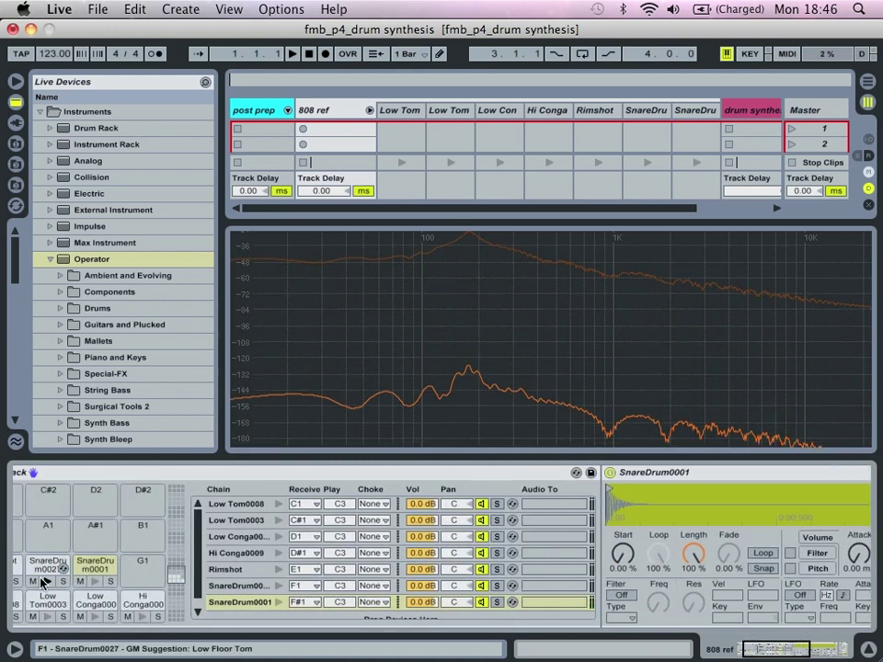
left_click(49, 582)
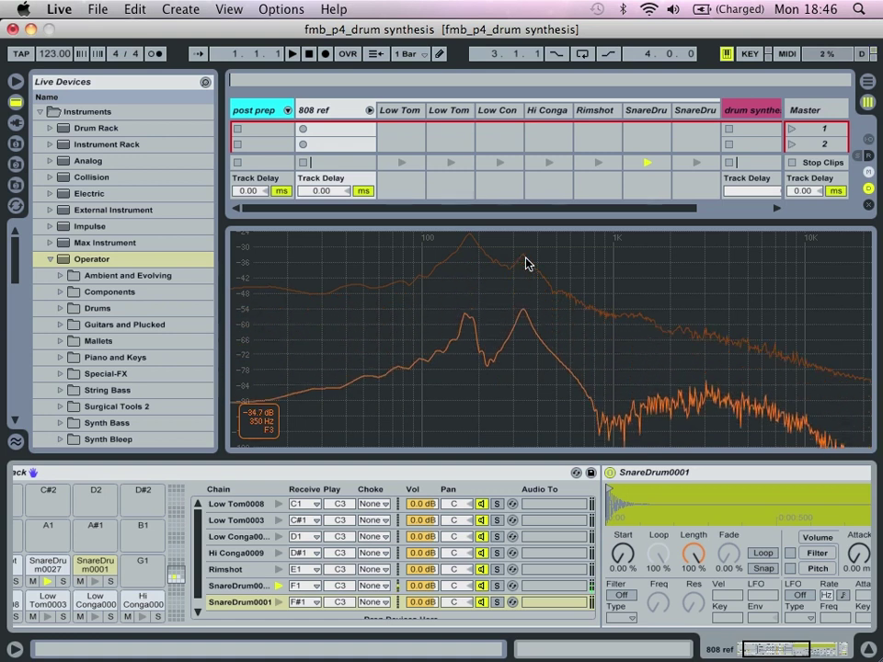
Fold the 808 ref chains, shrink the Spectrum display and arm the drum synthesis track.
left_click(370, 109)
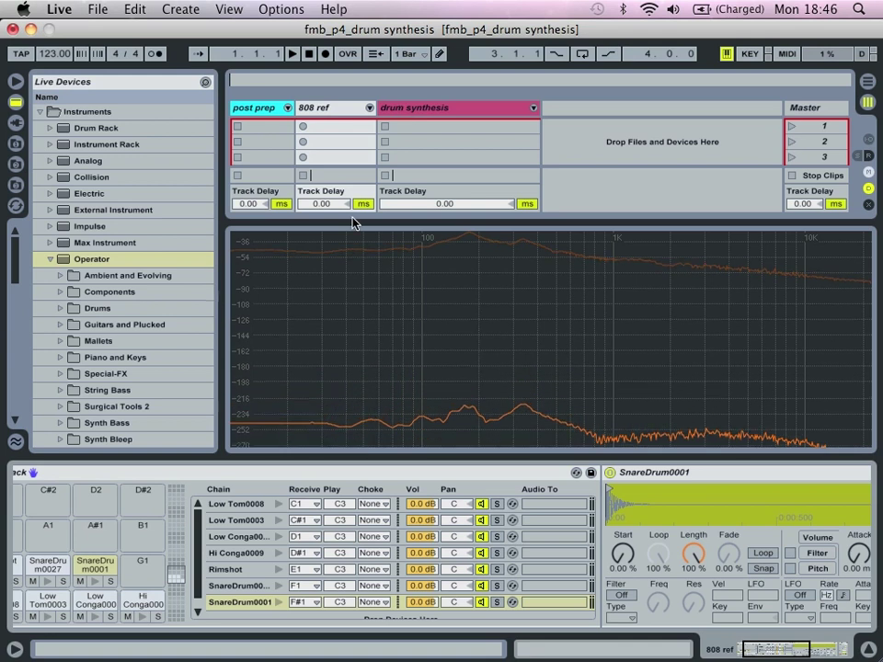
double_click(366, 312)
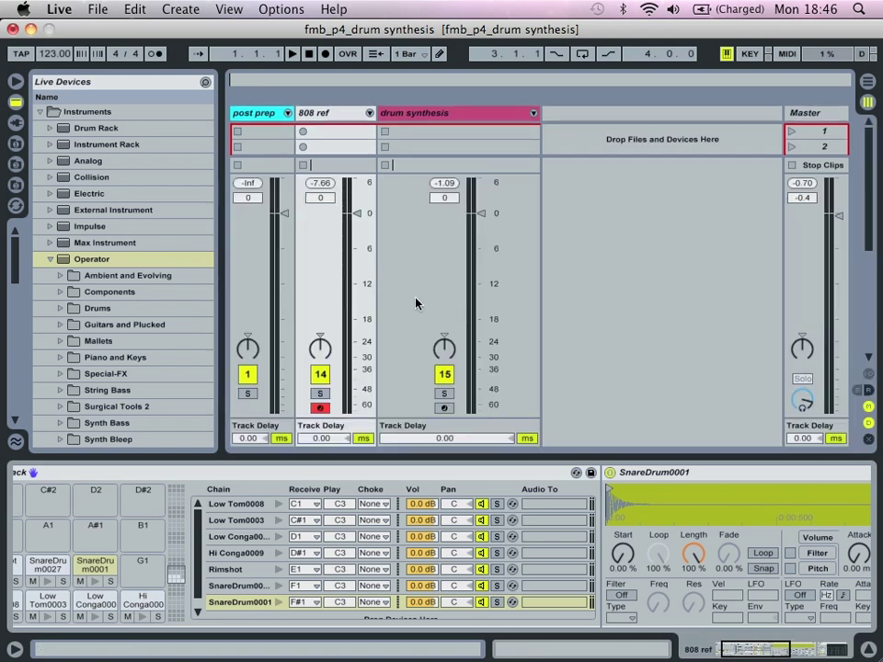
left_click(441, 409)
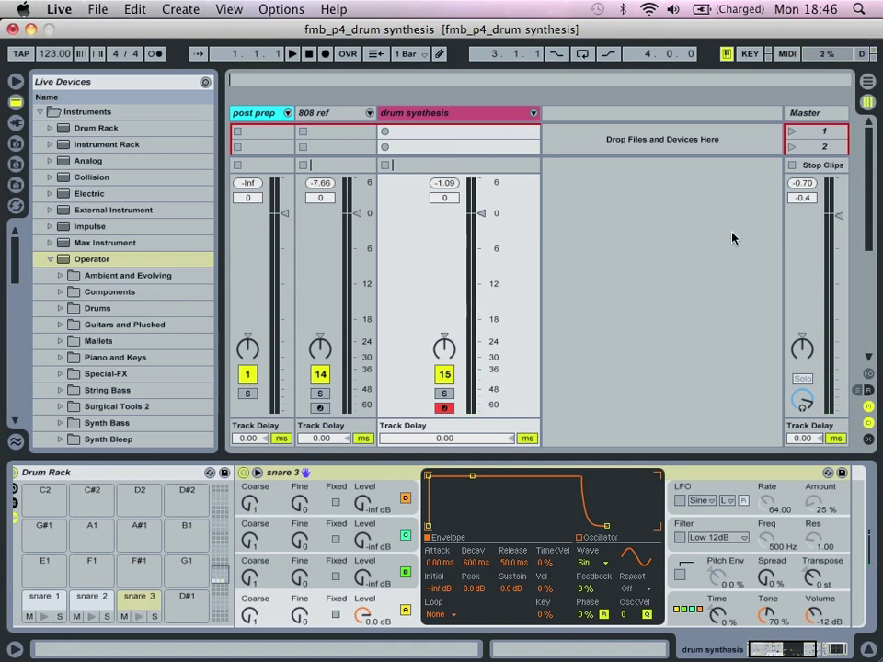
Fix snare 3's oscillator A at 174 Hz and shape its envelope with -inf dB sustain and about 189 ms decay.
left_click(336, 615)
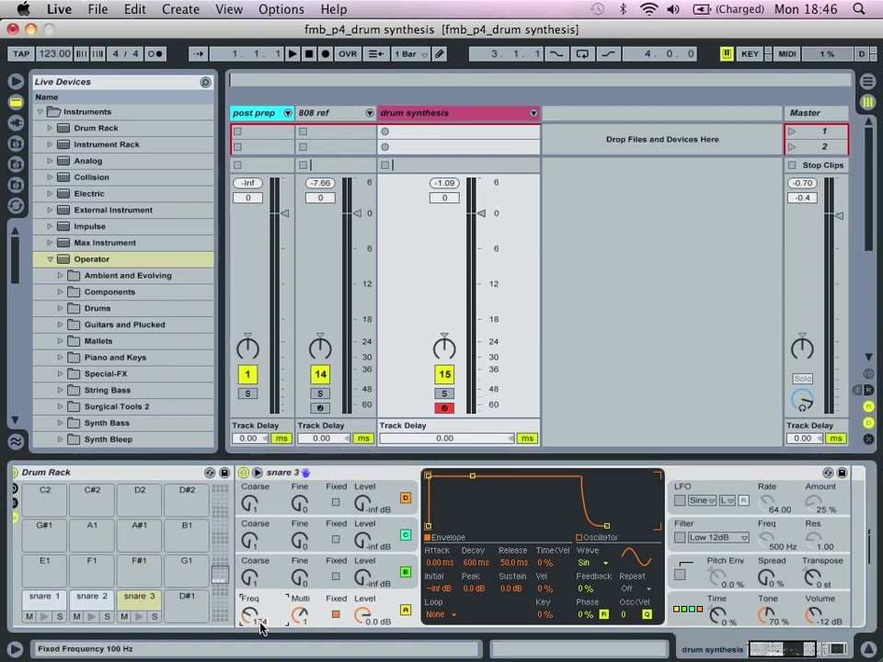
left_click_drag(260, 628, 261, 618)
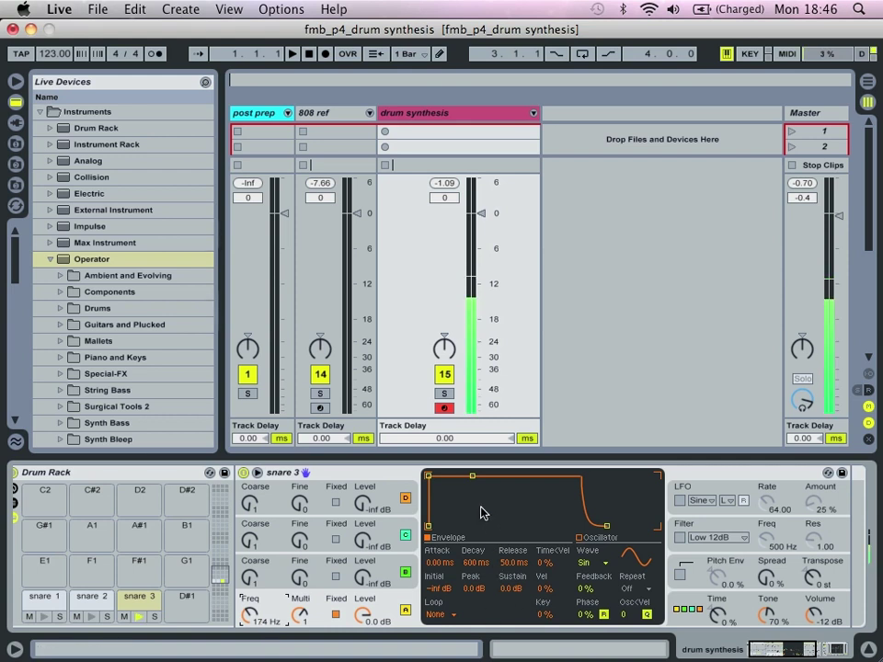
left_click_drag(512, 589, 513, 643)
mouse_move(475, 562)
left_mouse_down()
mouse_move(475, 589)
mouse_move(481, 549)
left_mouse_up()
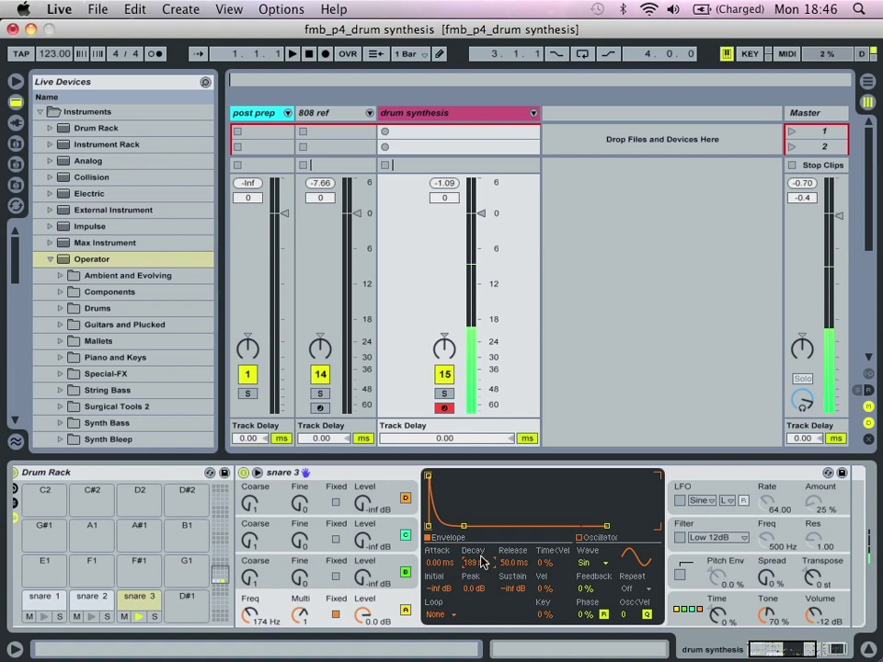
Fix snare 3's oscillator B at 86.4 Hz and raise its level to about -24 dB.
left_click(396, 562)
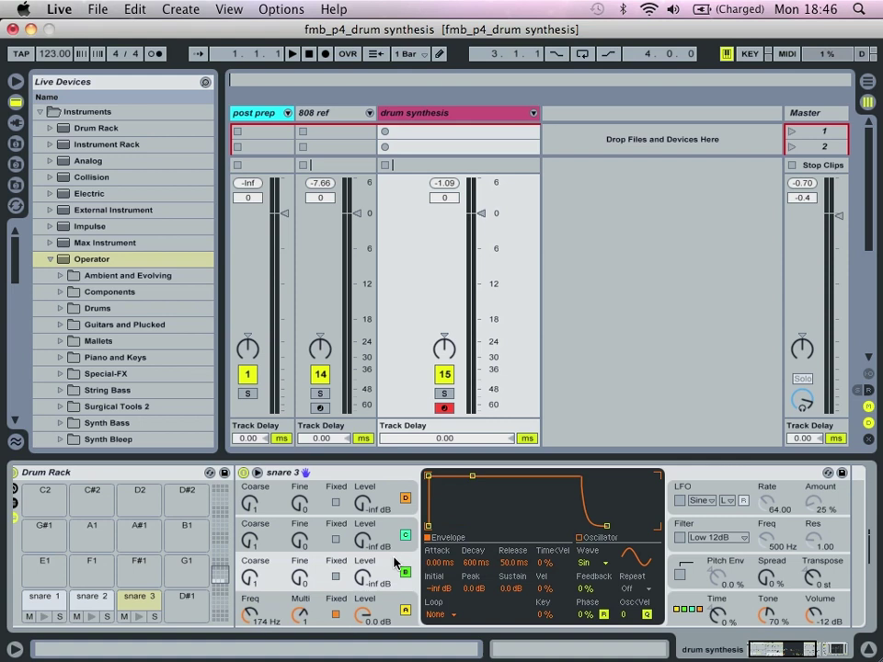
left_click(336, 578)
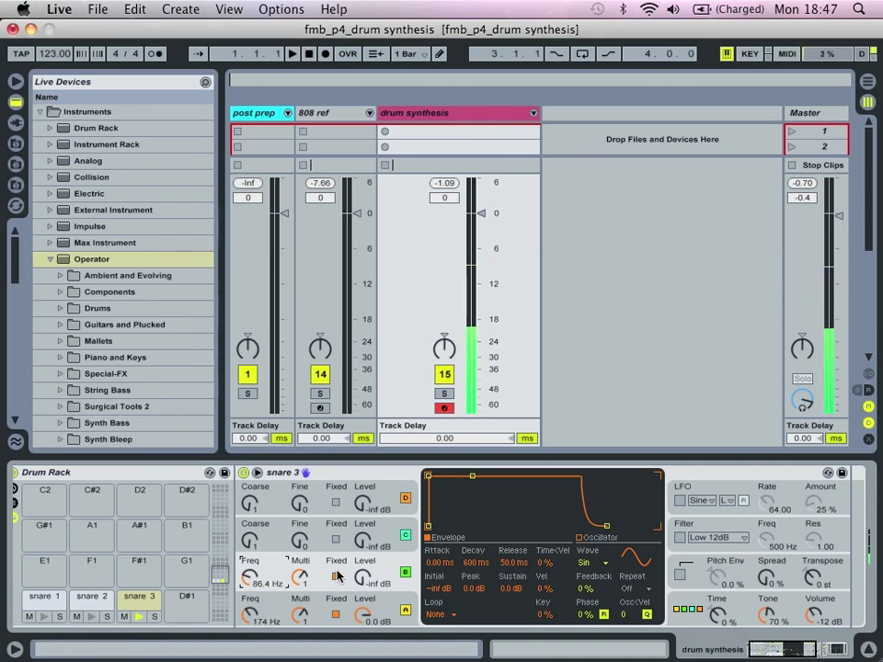
mouse_move(363, 576)
left_mouse_down()
mouse_move(363, 544)
mouse_move(364, 582)
left_mouse_up()
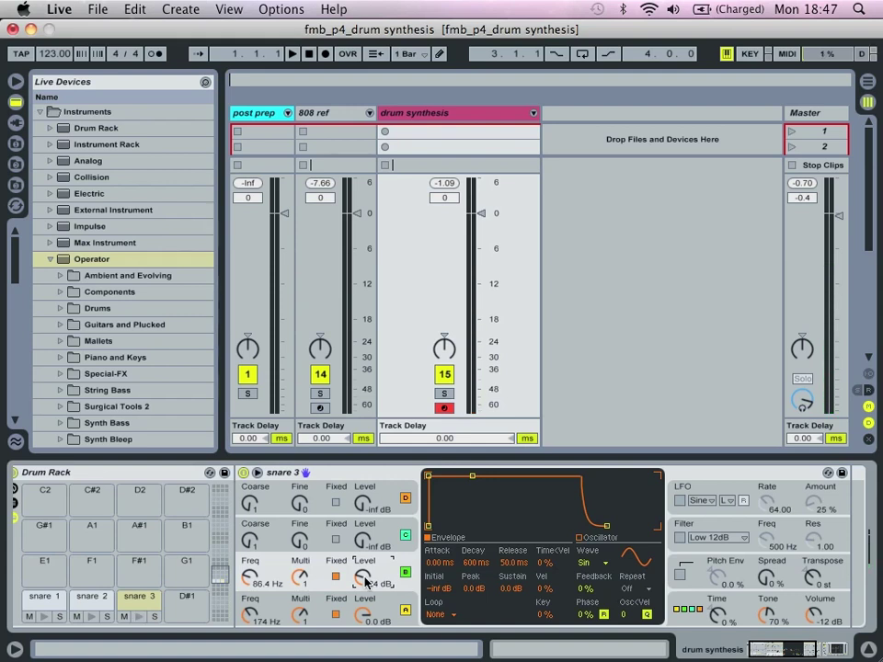
Copy oscillator A's envelope to oscillator B, raise B's level to -20 dB and lengthen its envelope decay slightly.
right_click(411, 587)
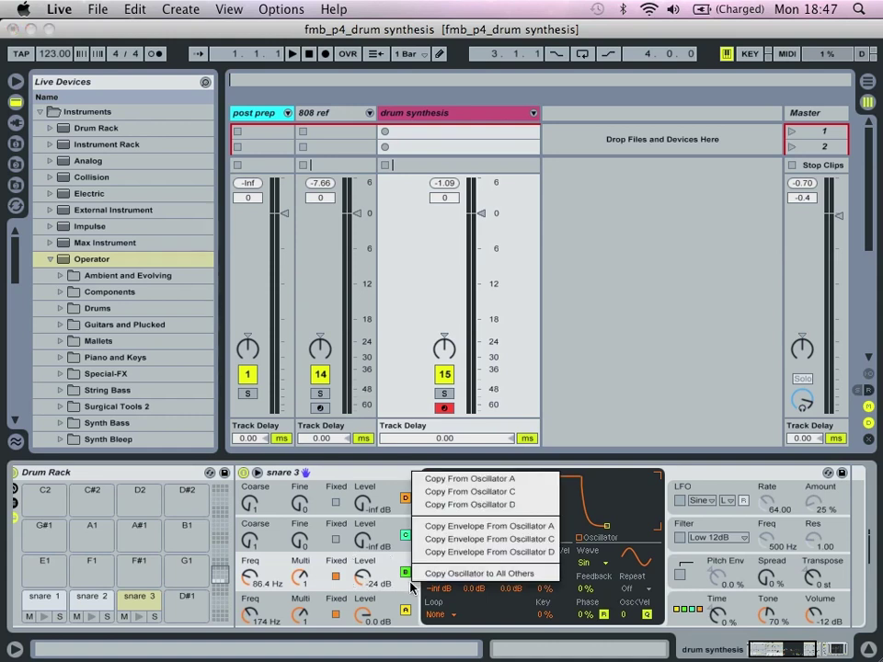
left_click(519, 535)
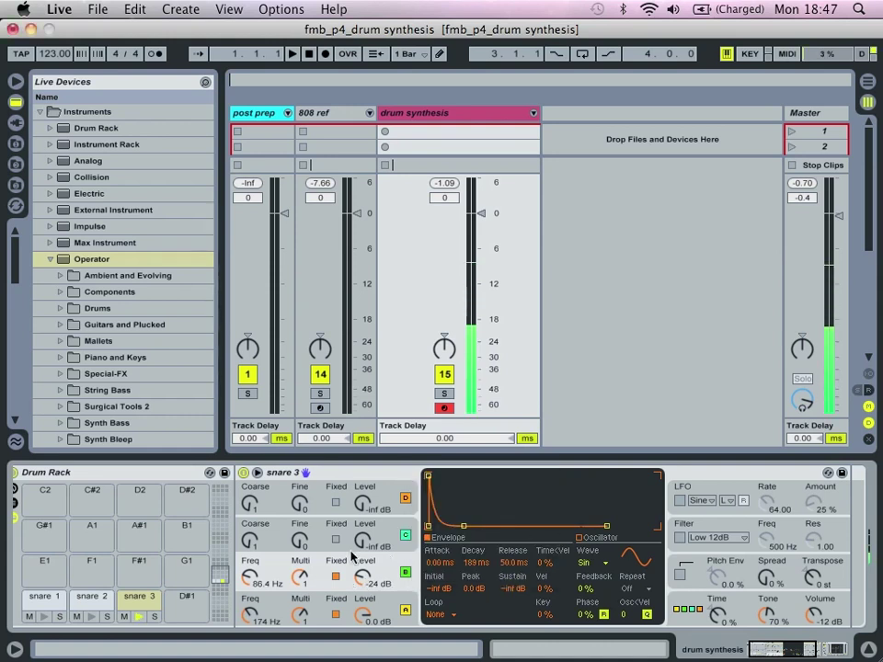
left_click_drag(363, 577, 364, 569)
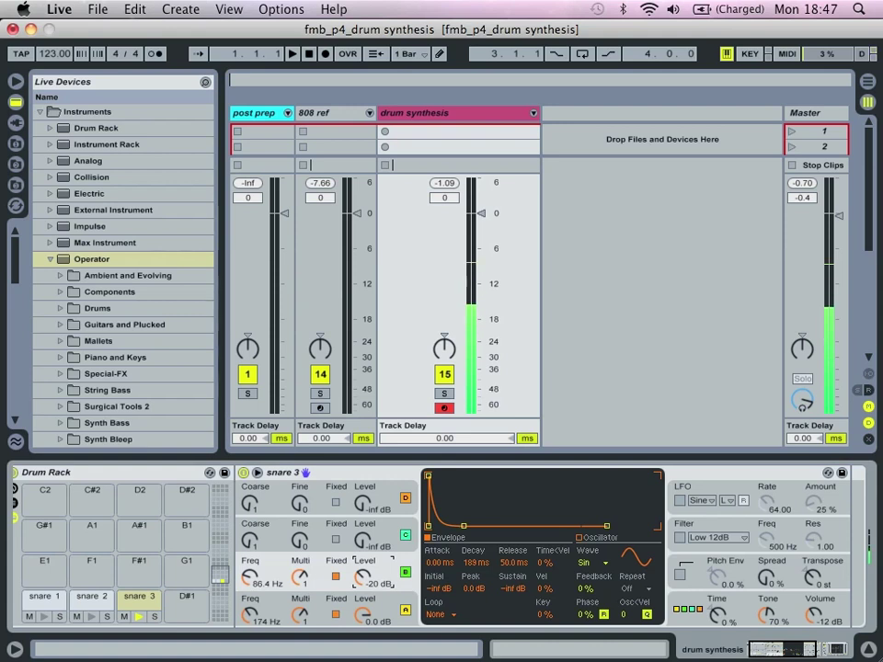
left_click_drag(475, 563, 474, 552)
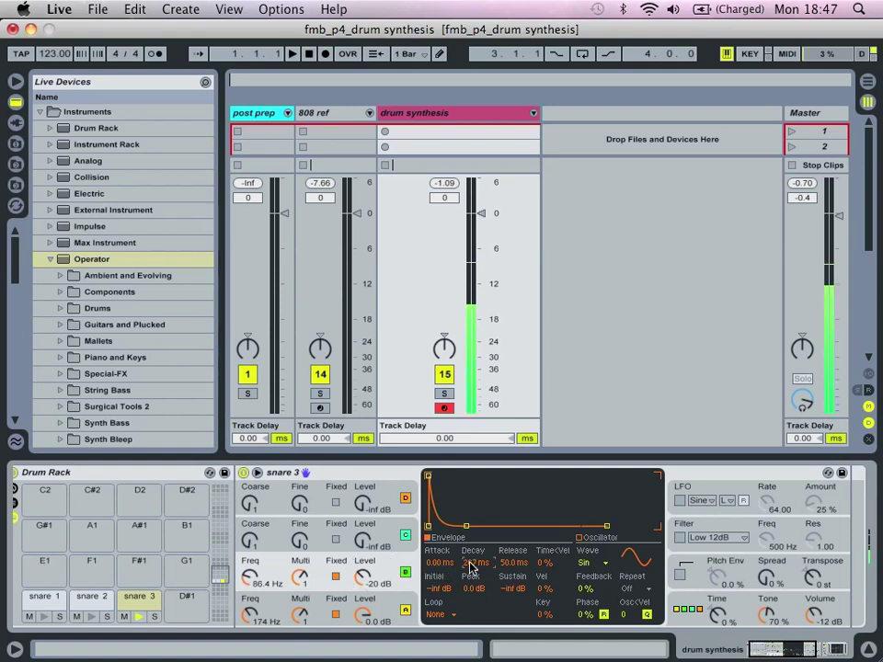
Enable snare 3's filter as High 12dB and lower its frequency to 170 Hz.
left_click(679, 538)
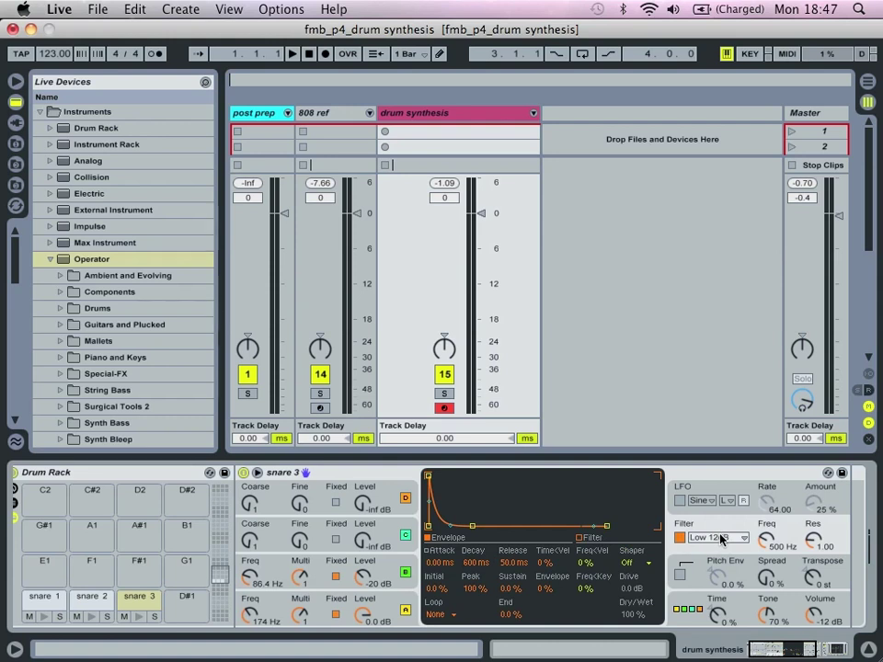
left_click(722, 540)
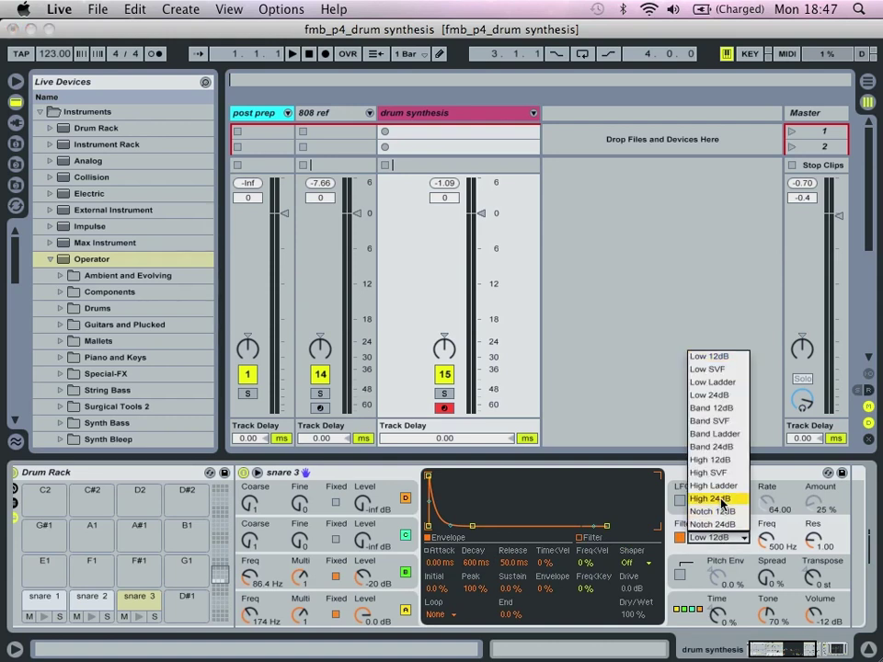
left_click(714, 460)
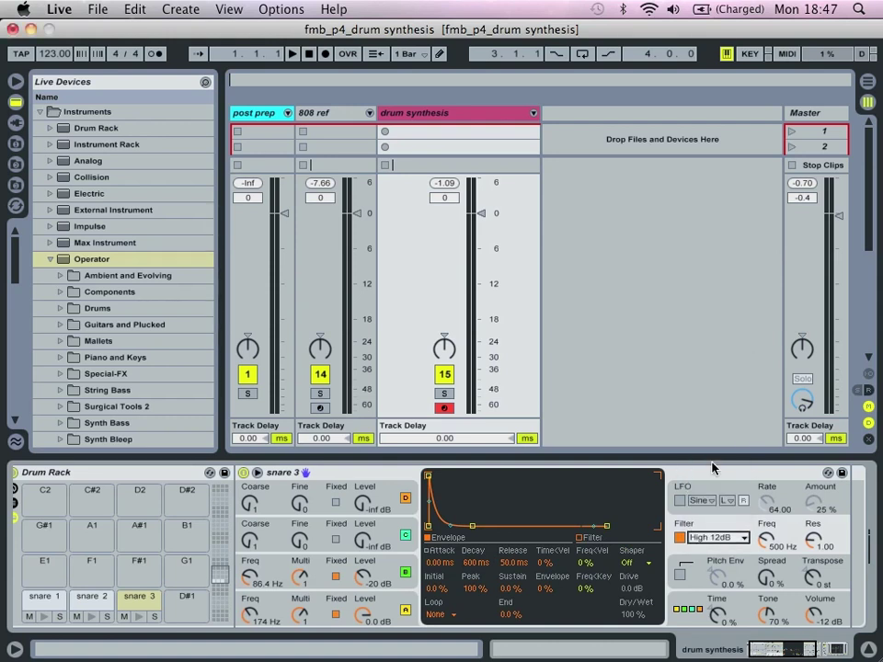
left_click_drag(771, 547, 771, 539)
left_click_drag(766, 541, 768, 550)
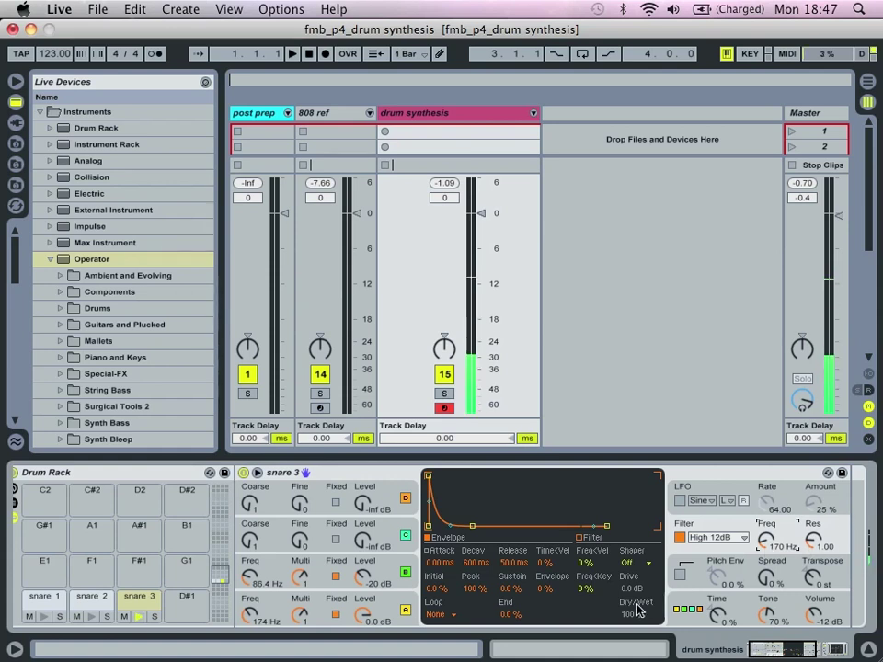
Enable snare 3's pitch envelope at 89% with 67.5 ms decay, +48 st peak and -12 st sustain, and set the filter frequency to 283 Hz.
left_click(679, 575)
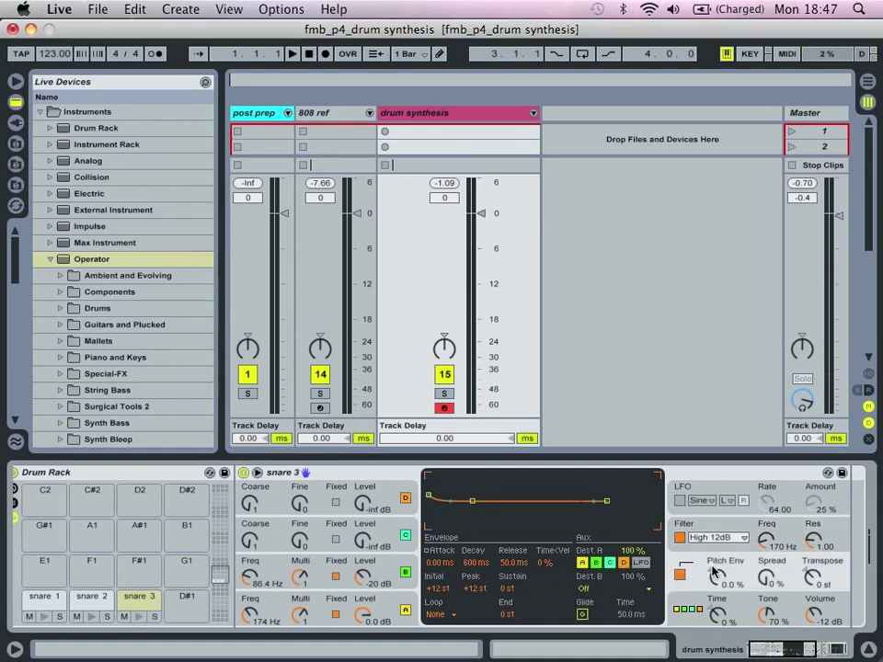
scroll(713, 570, "right", 3)
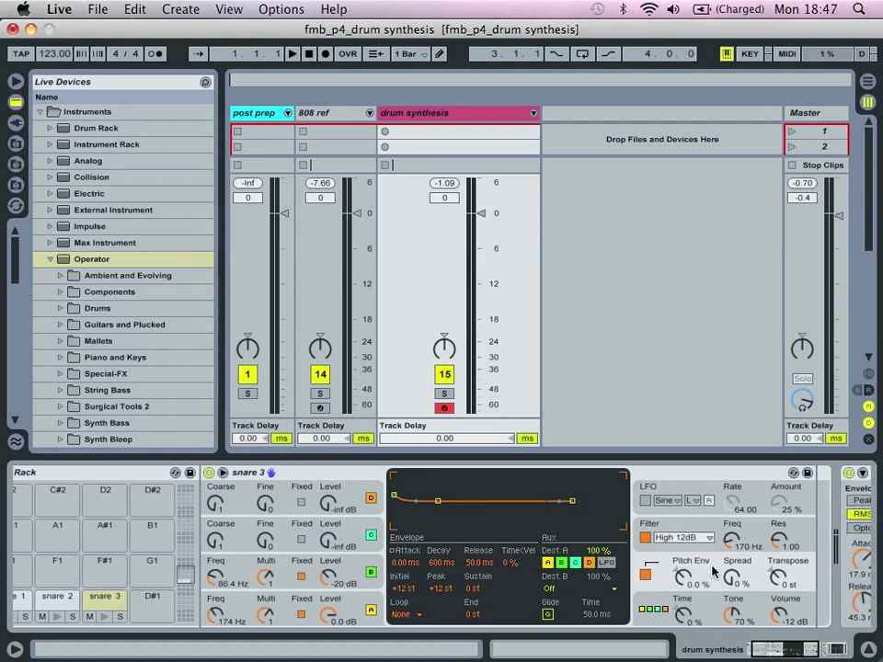
left_click_drag(681, 577, 682, 479)
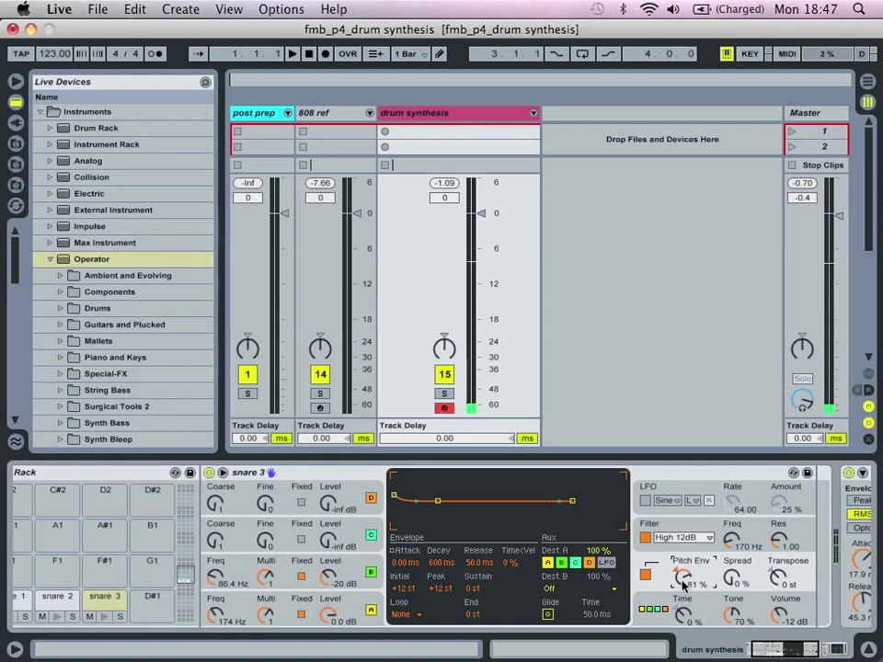
left_click_drag(441, 562, 442, 579)
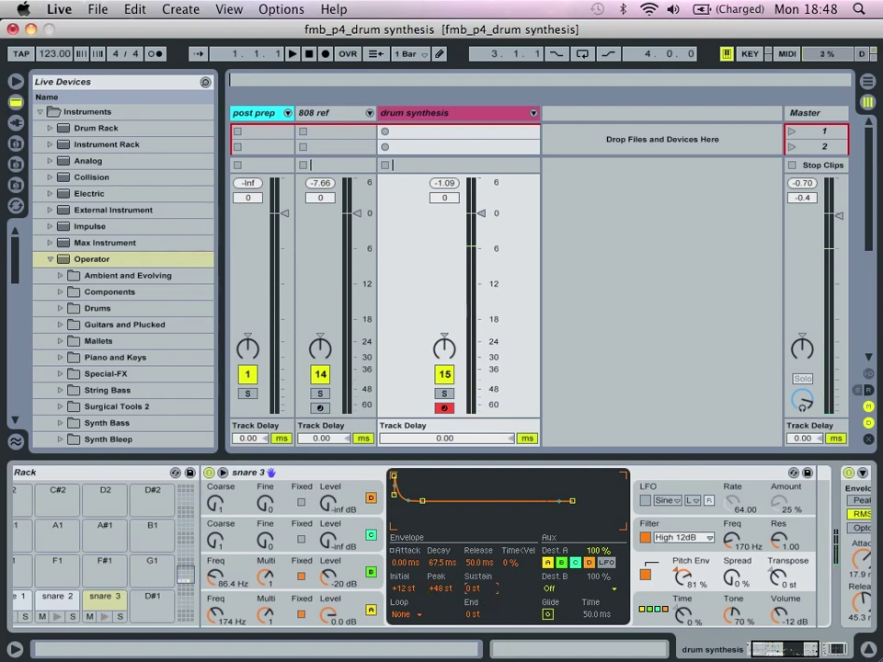
left_click_drag(468, 589, 468, 609)
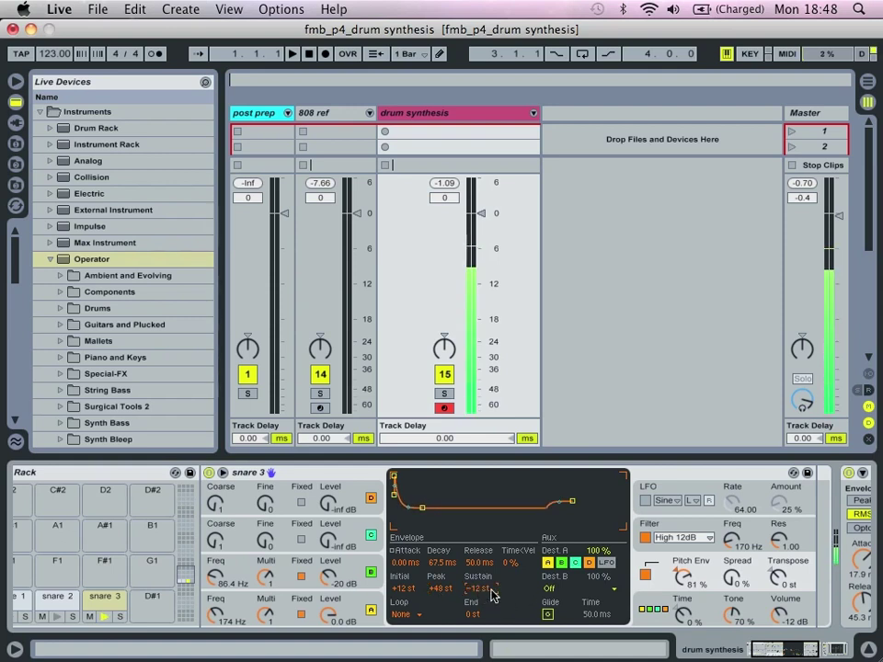
left_click_drag(692, 576, 691, 564)
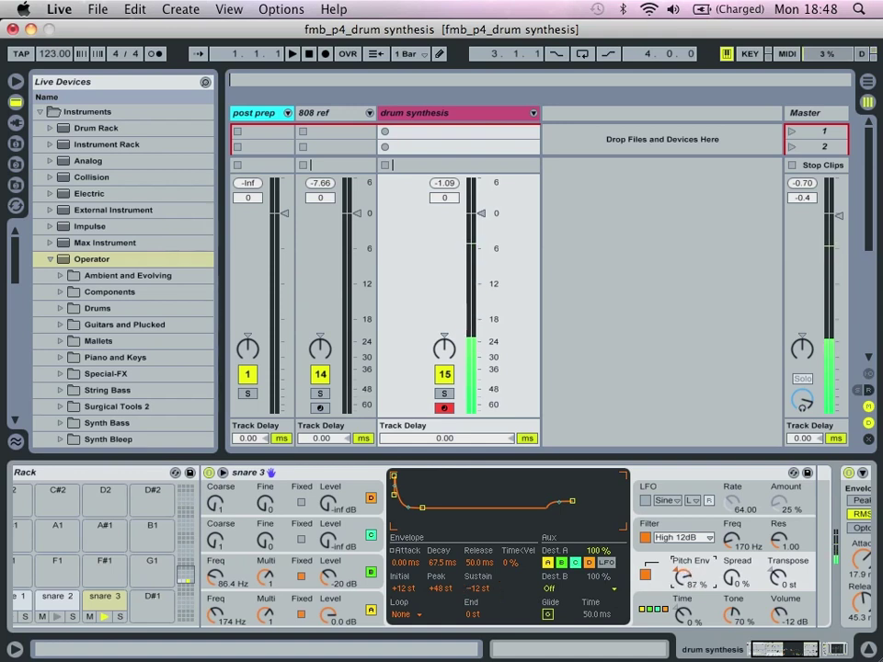
scroll(681, 578, "right", 5)
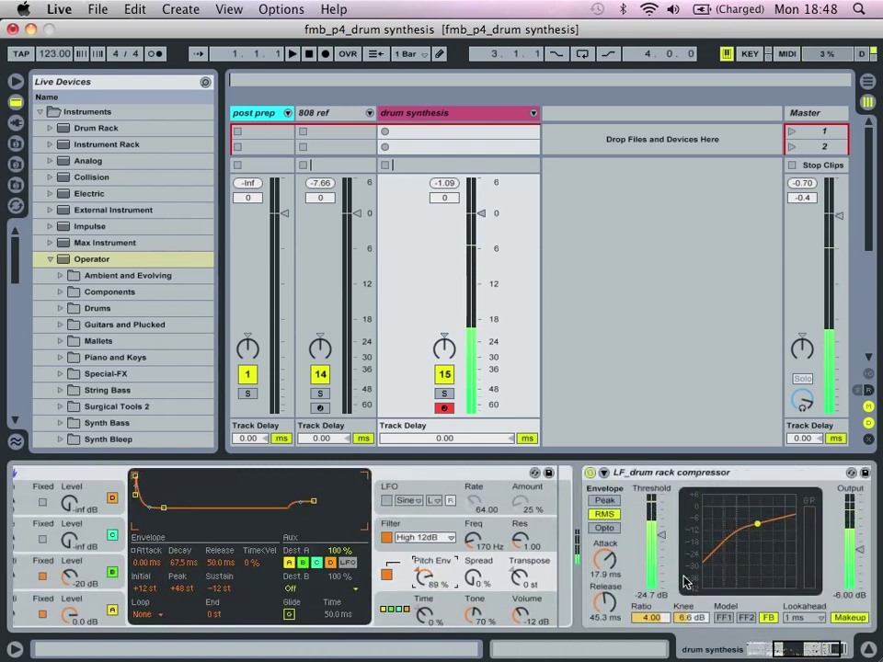
mouse_move(473, 538)
left_mouse_down()
mouse_move(472, 508)
mouse_move(473, 533)
left_mouse_up()
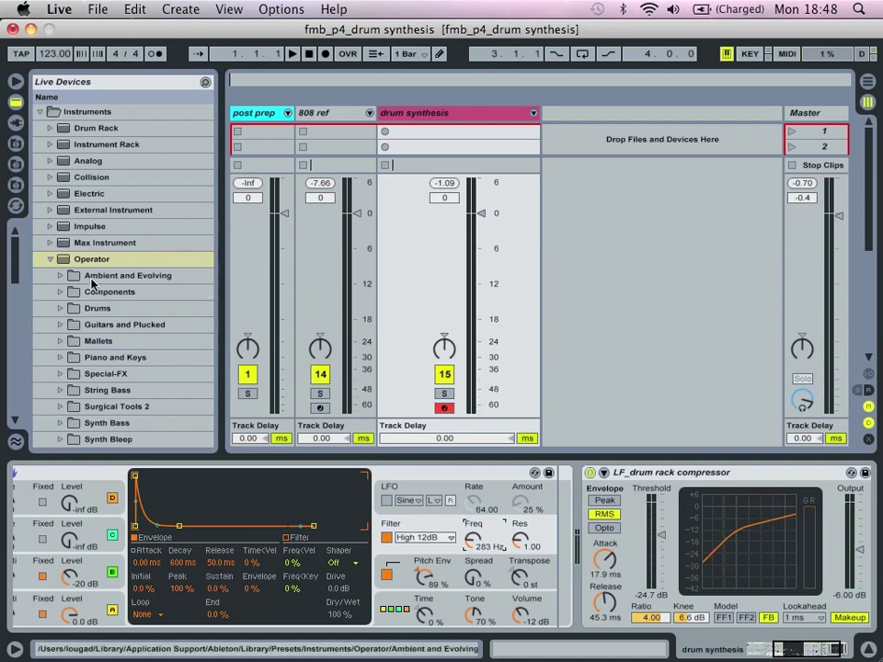
Collapse the Operator and Reverb presets in the device browser and add a Vocoder after snare 3's Operator.
left_click(52, 260)
scroll(48, 194, "down", 12)
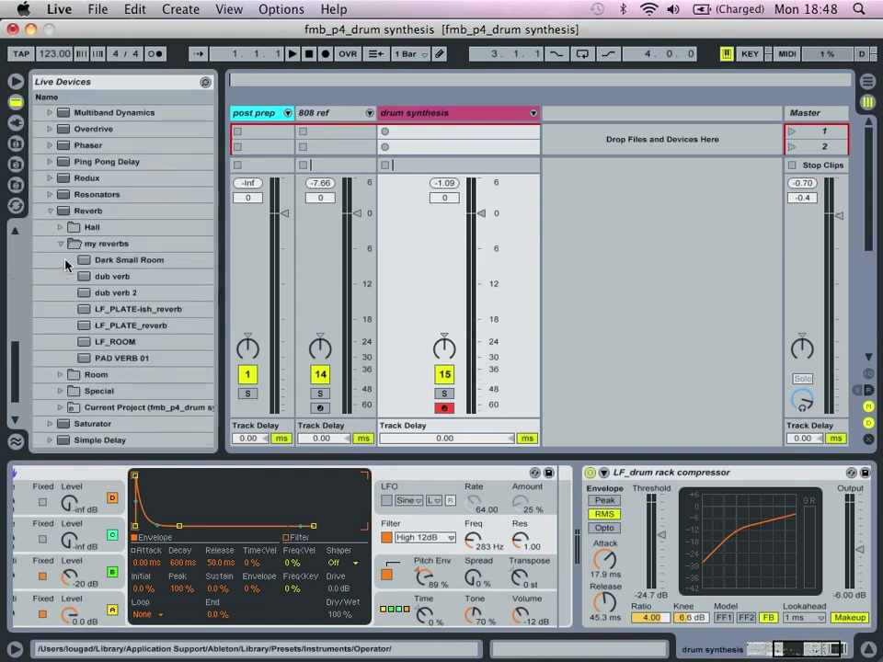
left_click(50, 212)
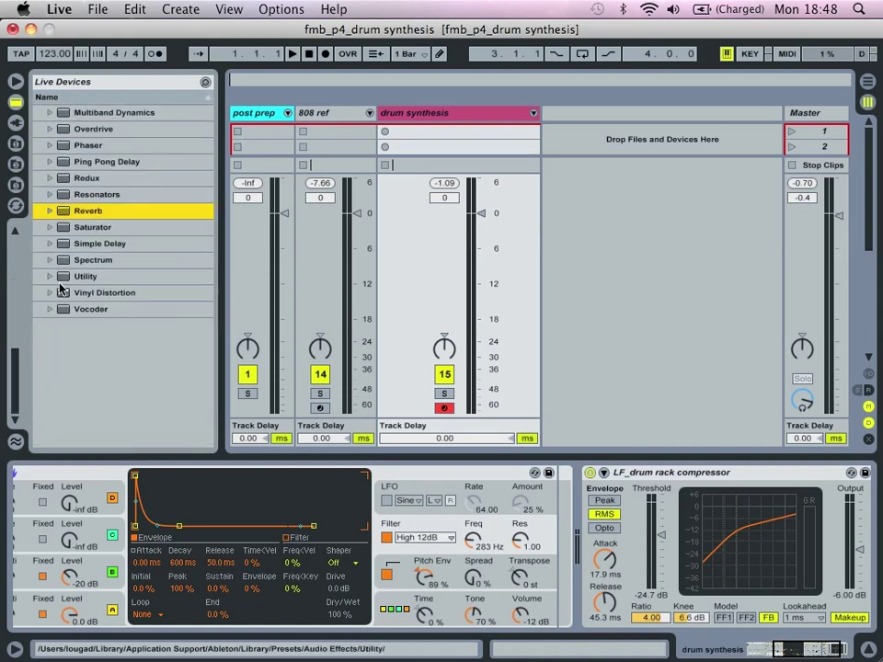
left_click(50, 309)
left_click(51, 311)
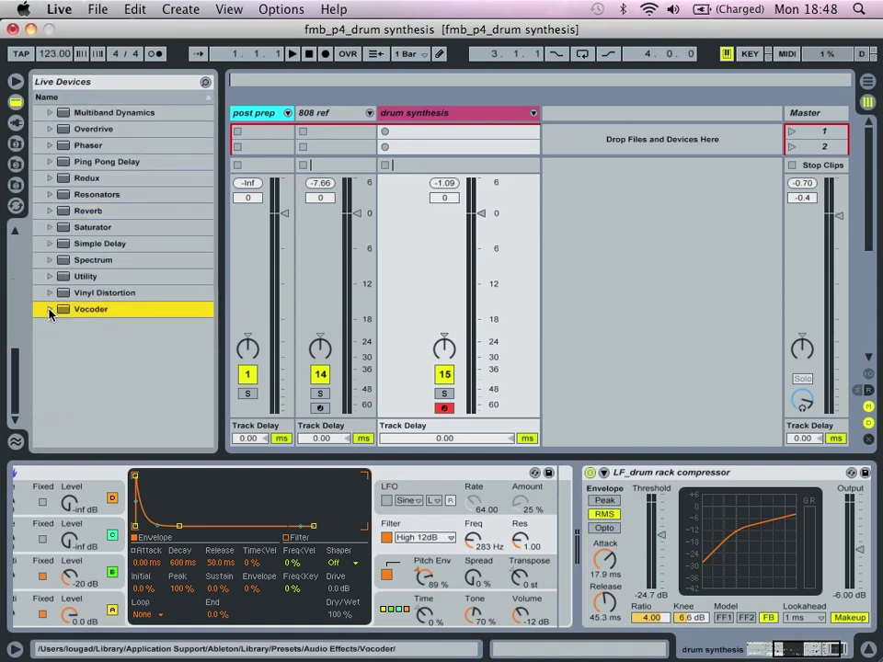
left_click_drag(62, 314, 555, 512)
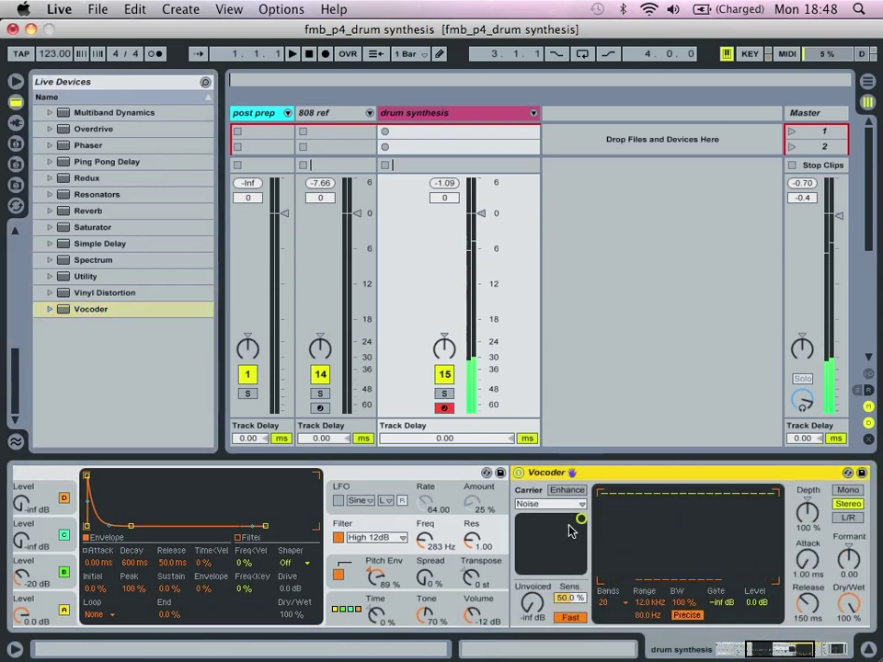
Set the Vocoder to 16 bands and reduce its dry/wet mix to 59%.
left_click(618, 607)
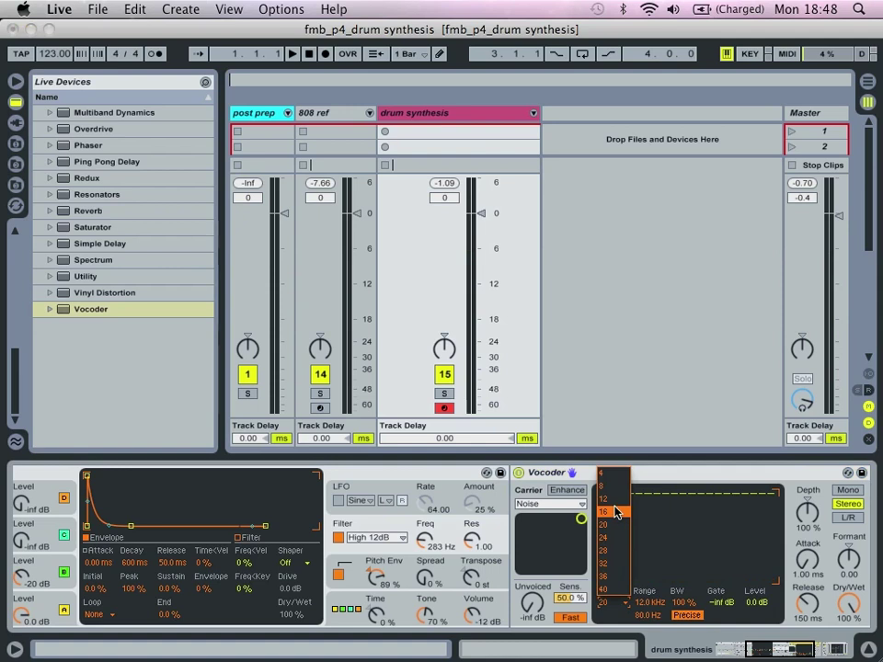
left_click(617, 509)
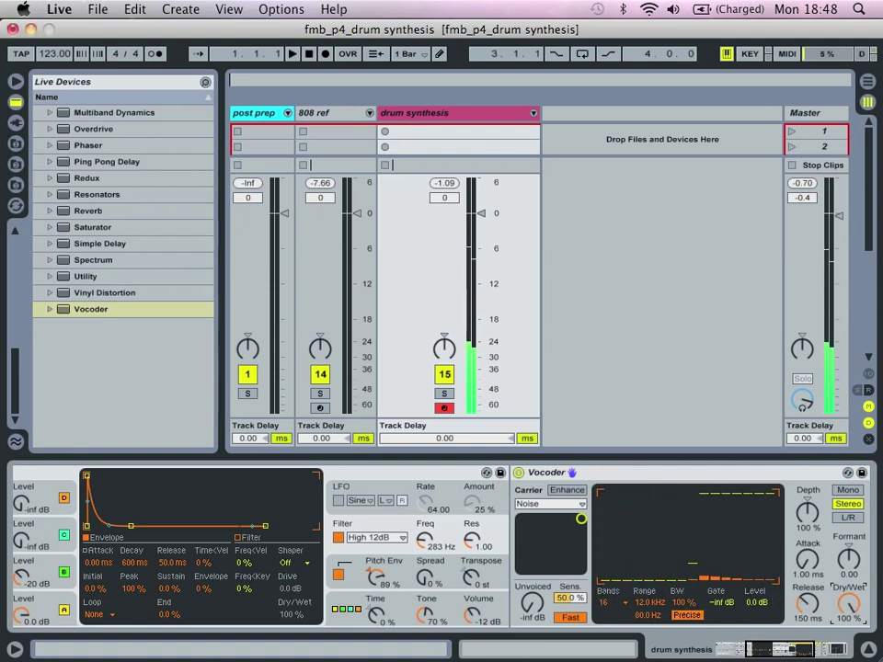
left_click_drag(848, 605, 848, 633)
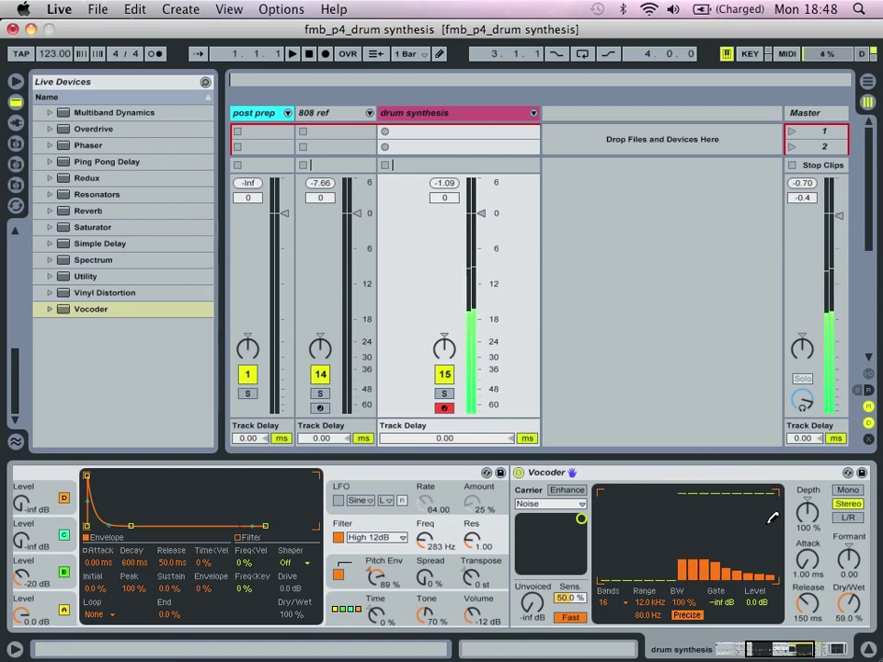
Redraw the Vocoder's filter bands, keeping the lowest ones silent and setting several middle bands to staggered reduced levels.
scroll(773, 516, "right", 1)
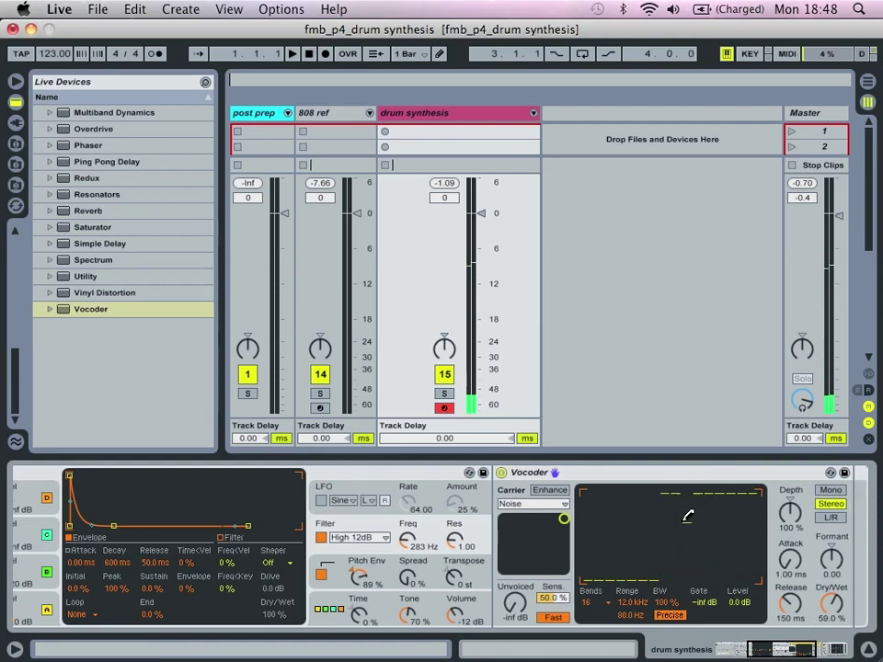
left_click_drag(688, 515, 688, 545)
left_click(634, 535)
left_click(643, 523)
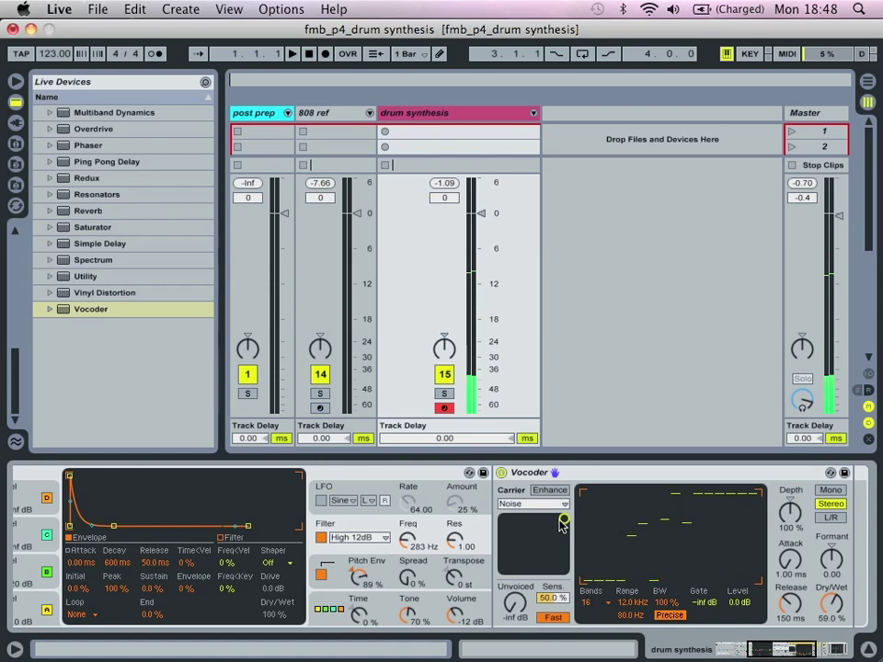
Adjust the Vocoder's noise carrier, ending at the upper-right corner of its XY pad, and set depth to 108% and dry/wet to 76%.
mouse_move(561, 518)
left_mouse_down()
mouse_move(528, 541)
mouse_move(558, 519)
mouse_move(549, 535)
mouse_move(564, 538)
mouse_move(552, 520)
mouse_move(559, 524)
left_mouse_up()
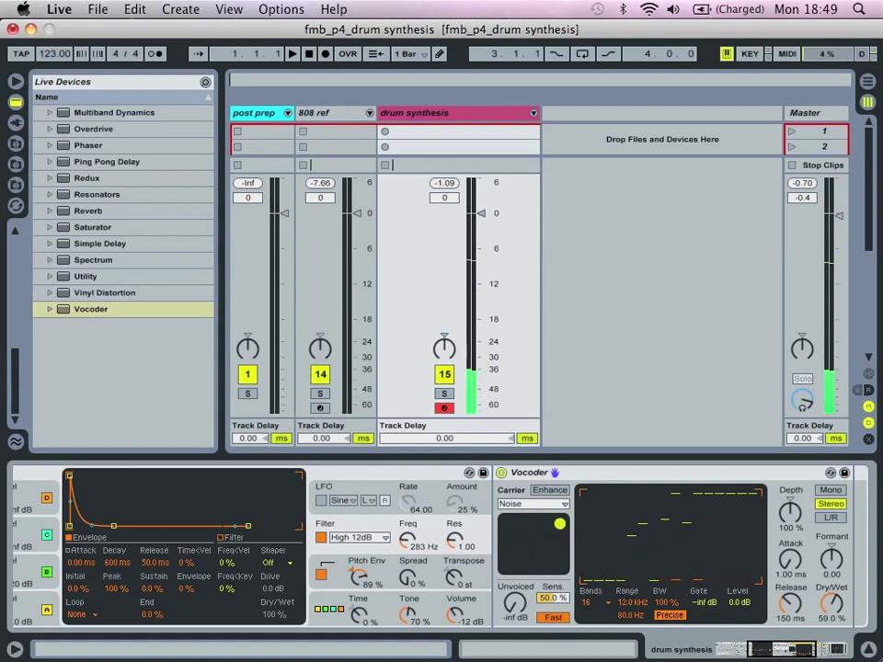
left_click_drag(792, 563, 790, 504)
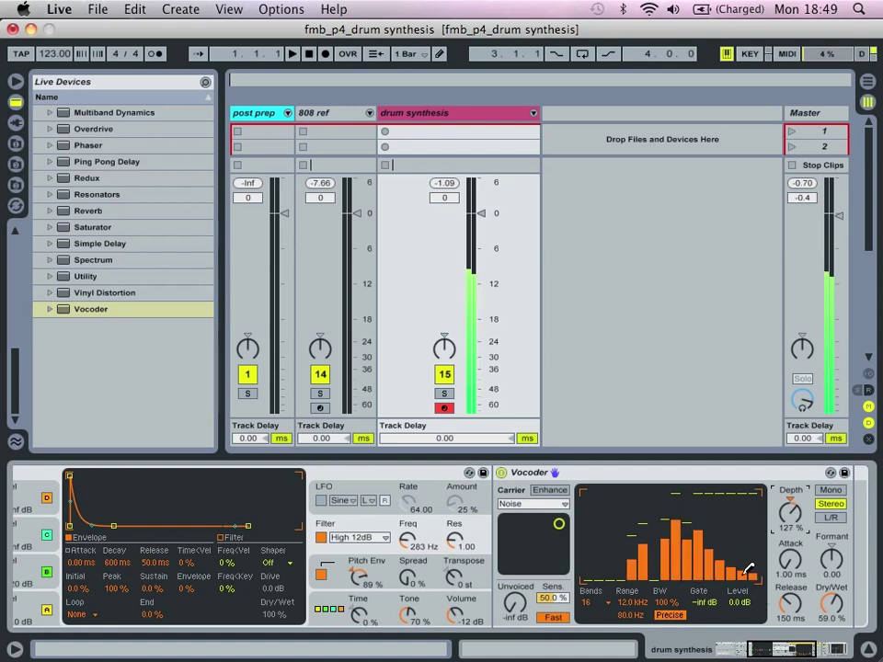
left_click_drag(559, 524, 563, 519)
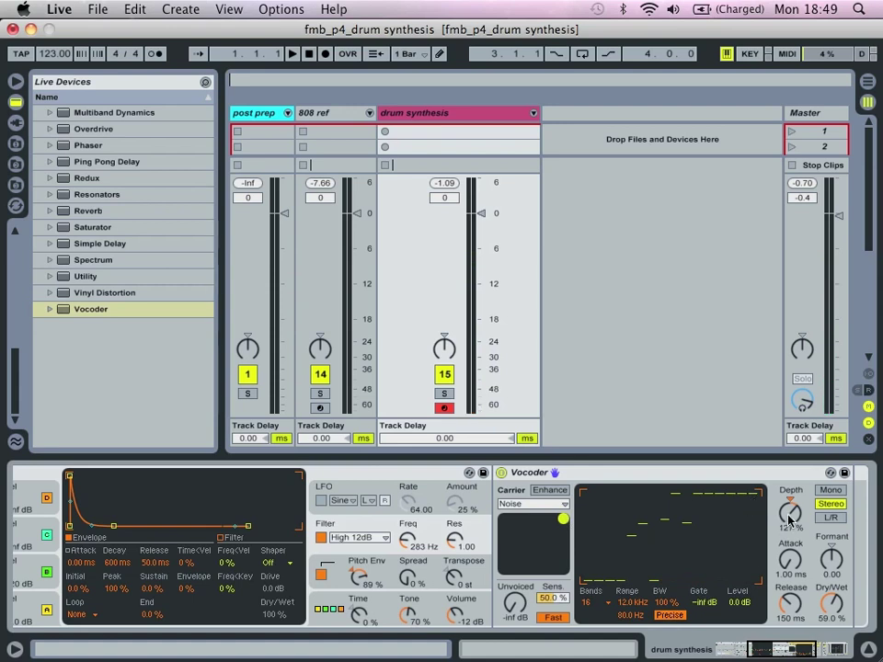
mouse_move(788, 516)
left_mouse_down()
mouse_move(789, 541)
mouse_move(788, 534)
left_mouse_up()
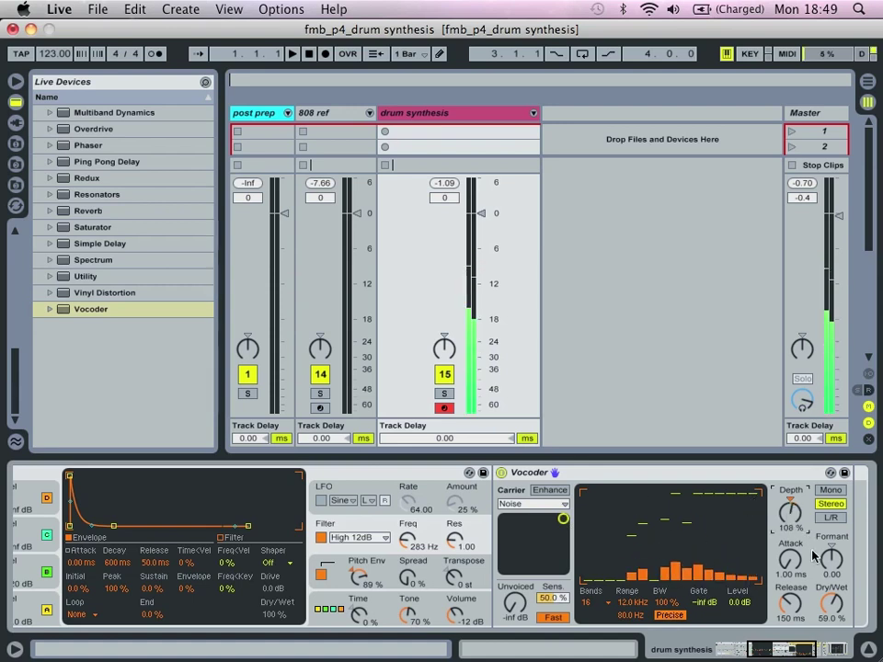
left_click_drag(831, 603, 831, 588)
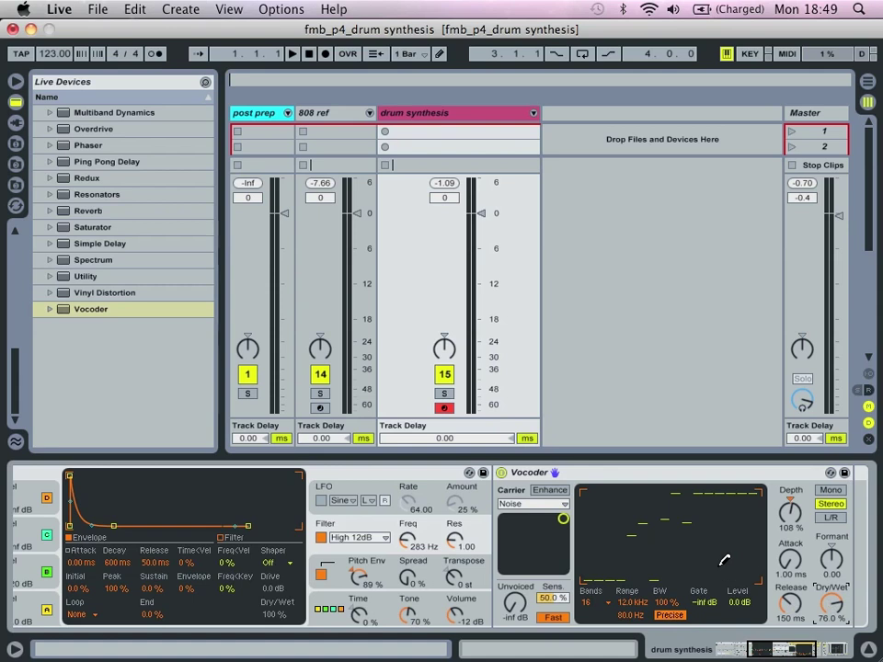
scroll(724, 560, "left", 5)
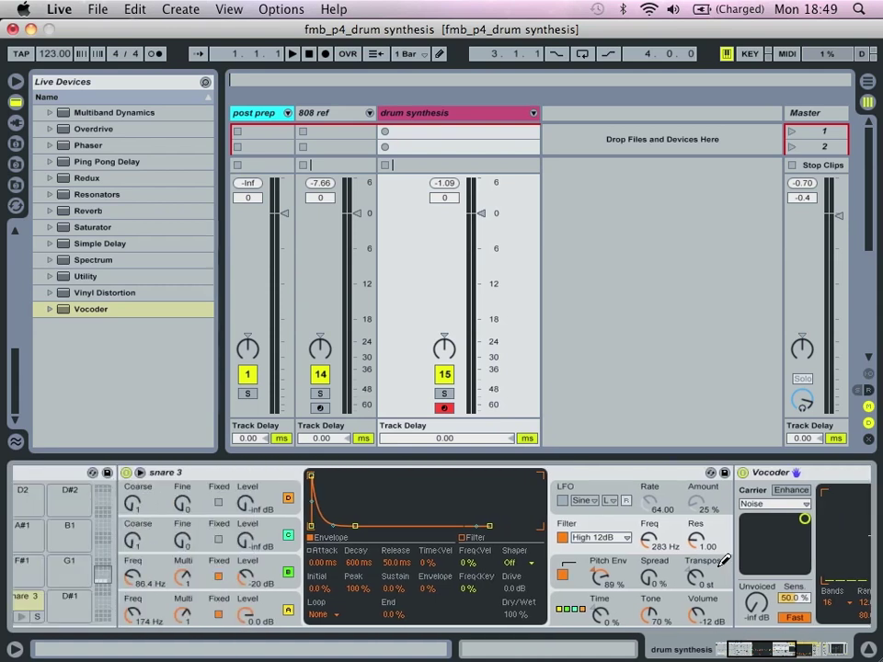
scroll(724, 560, "right", 6)
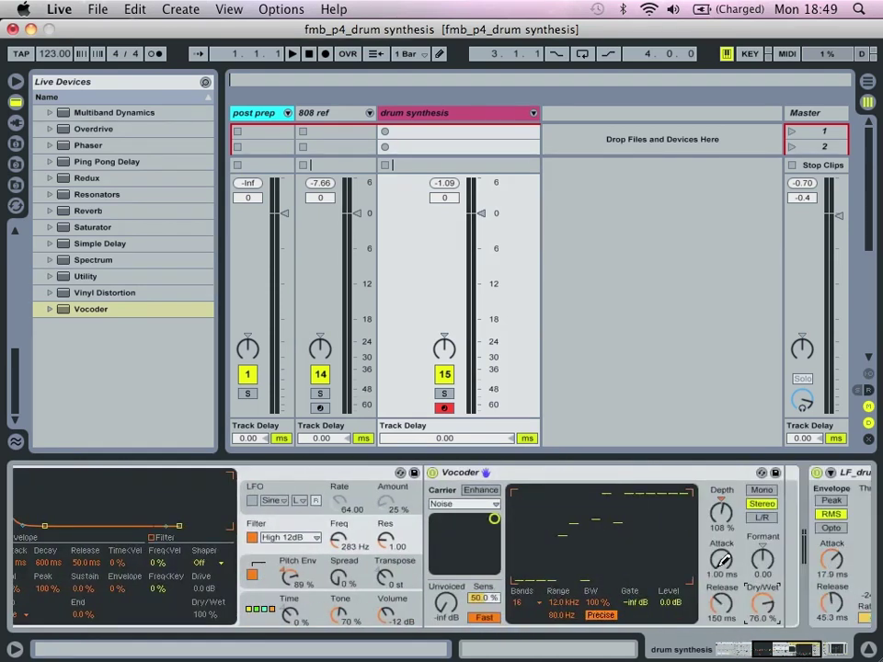